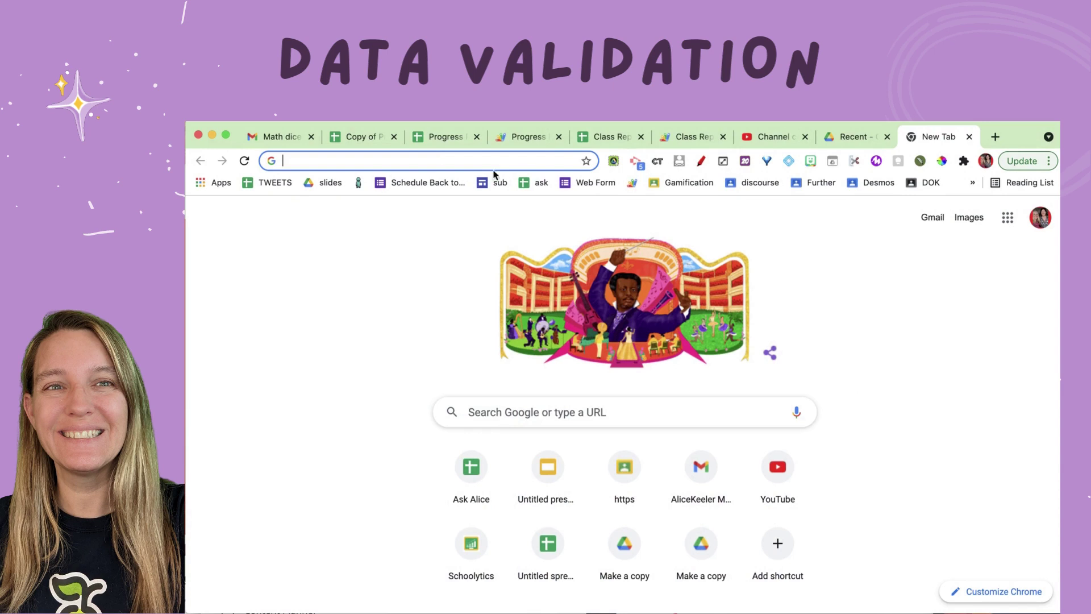
Step: Go to sheets.google.com and create a new blank spreadsheet
text(sheets.google.com)
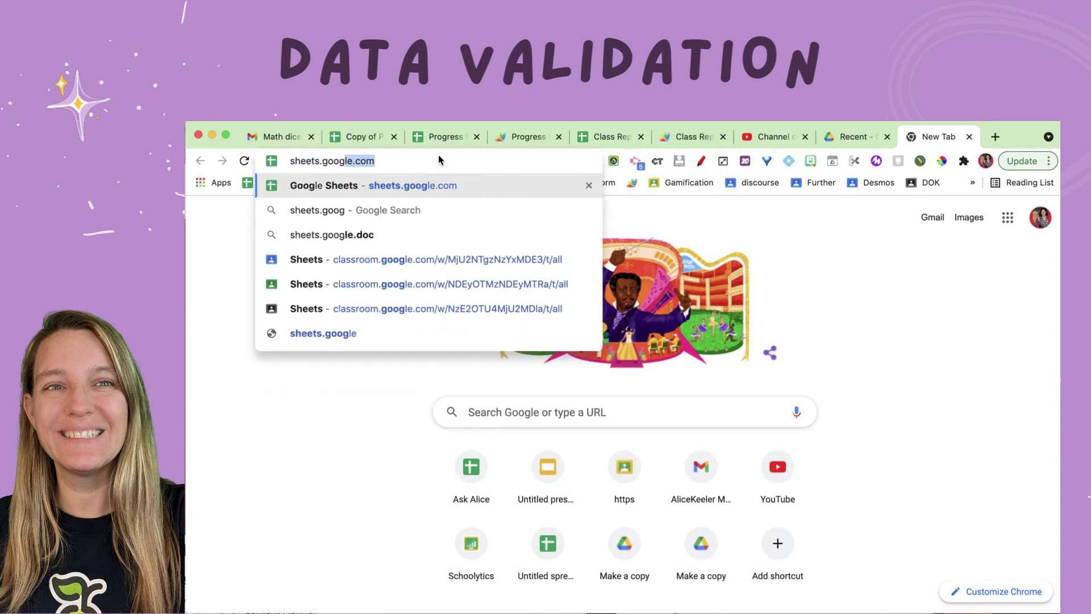
key(Return)
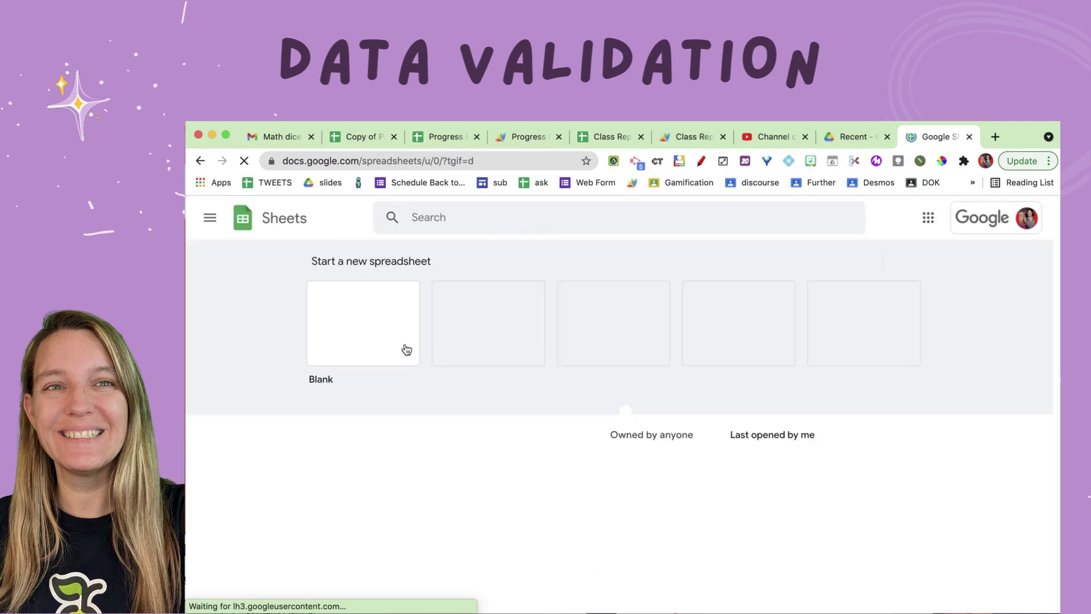
click(374, 339)
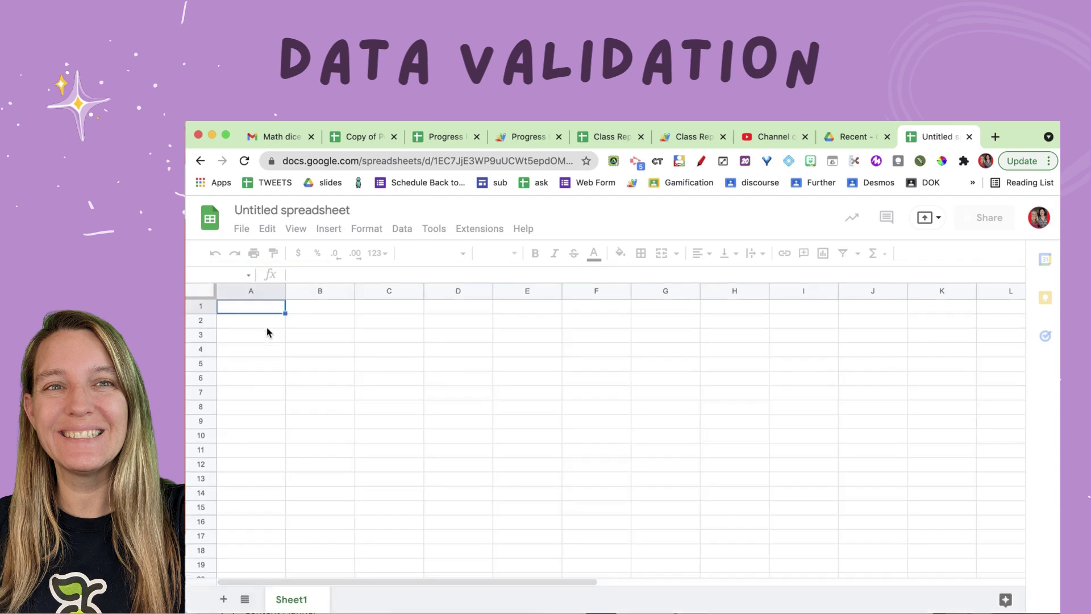
click(265, 326)
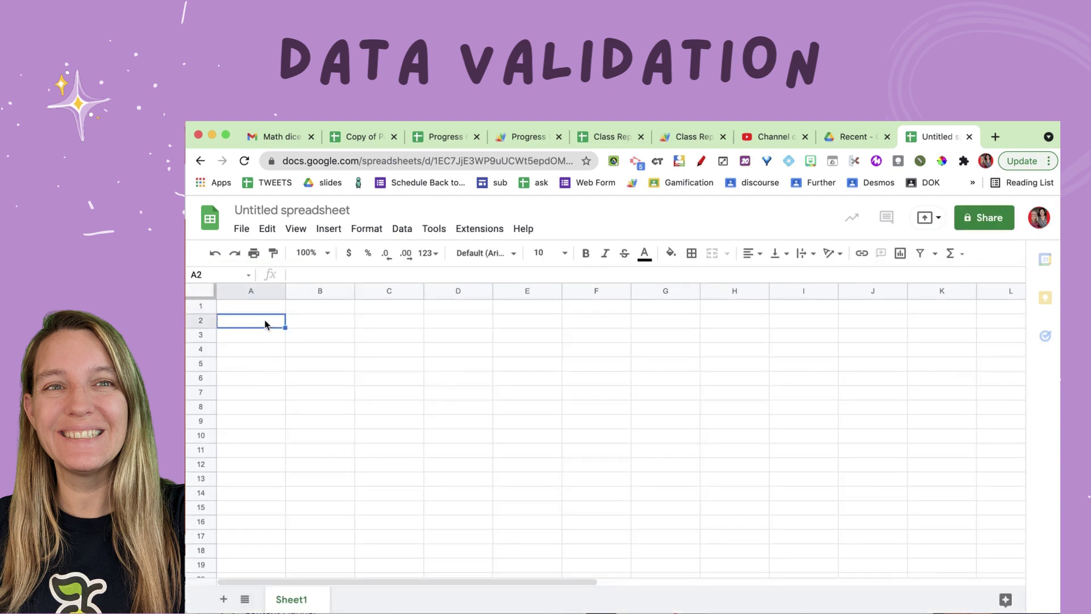
key(Return)
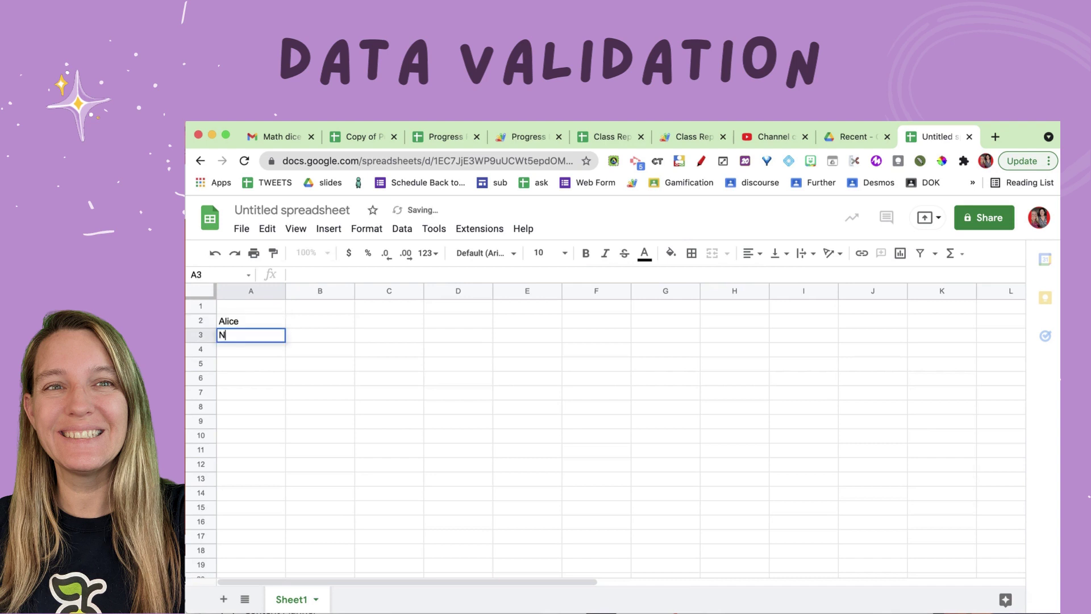
key(Return)
key(Return)
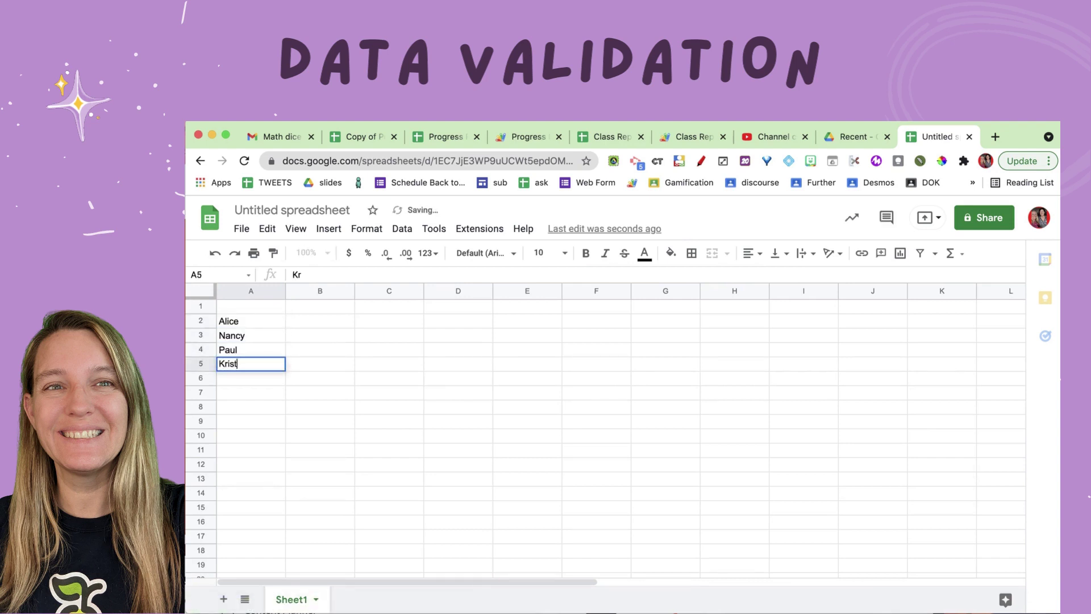
key(Return)
text(Kibmer)
key(BackSpace)
key(BackSpace)
key(BackSpace)
key(BackSpace)
key(BackSpace)
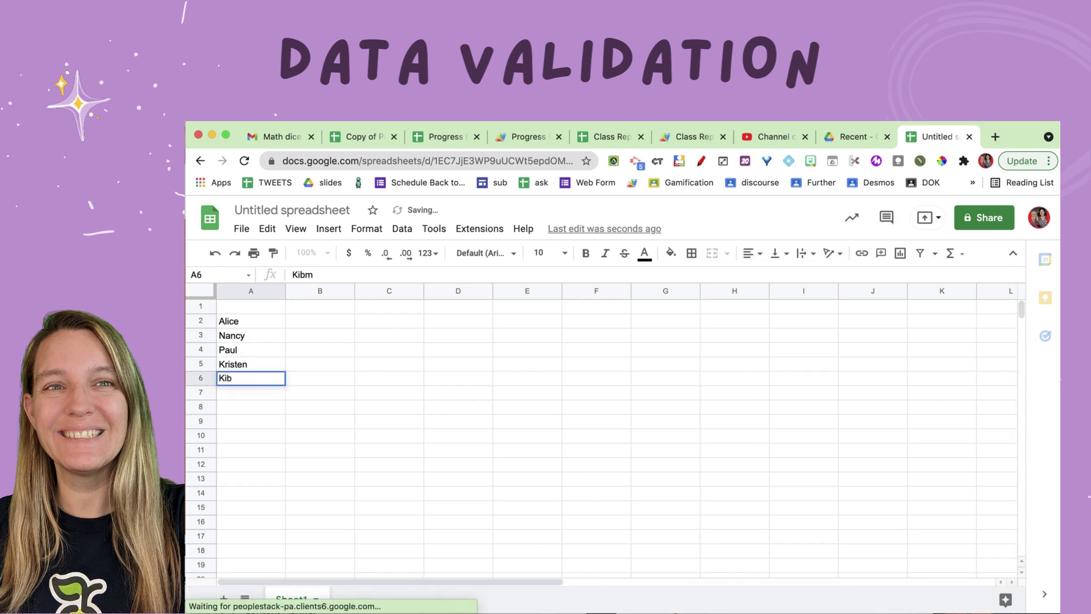
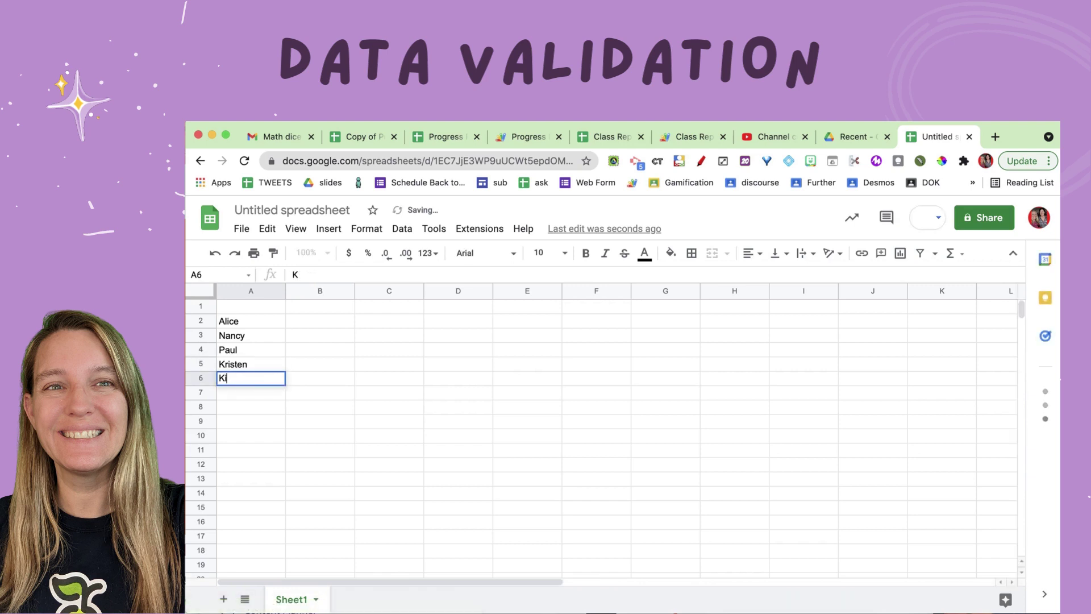
click(302, 328)
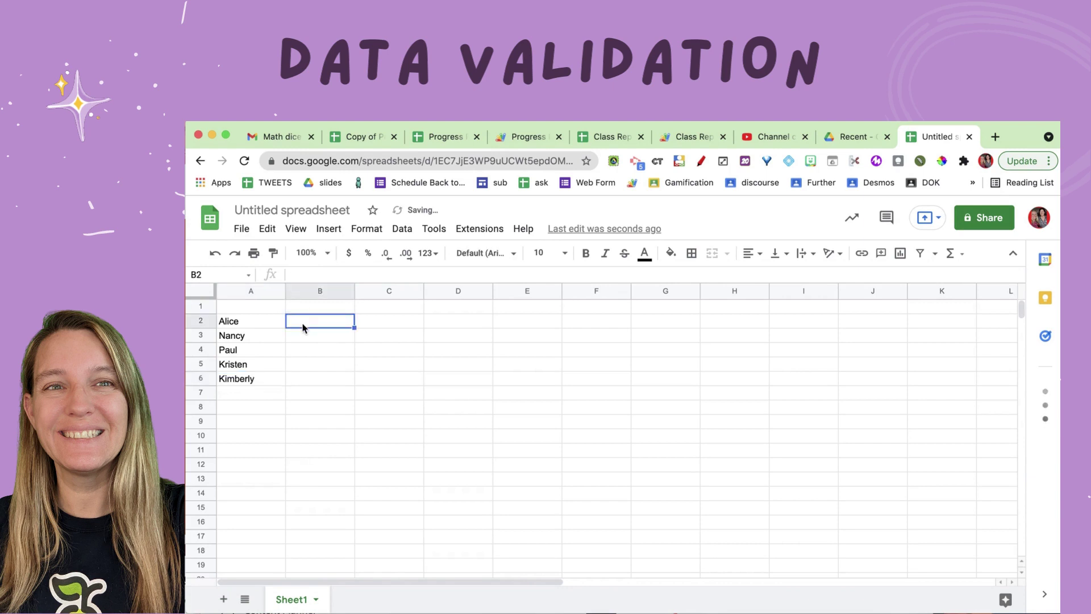
key(Return)
key(Return)
key(Return)
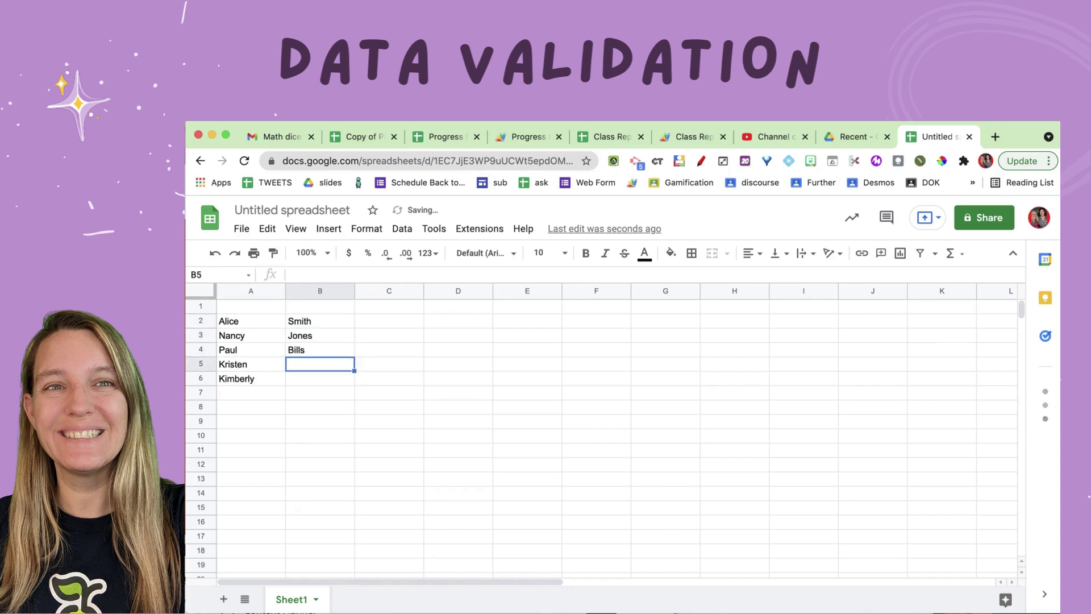
key(Return)
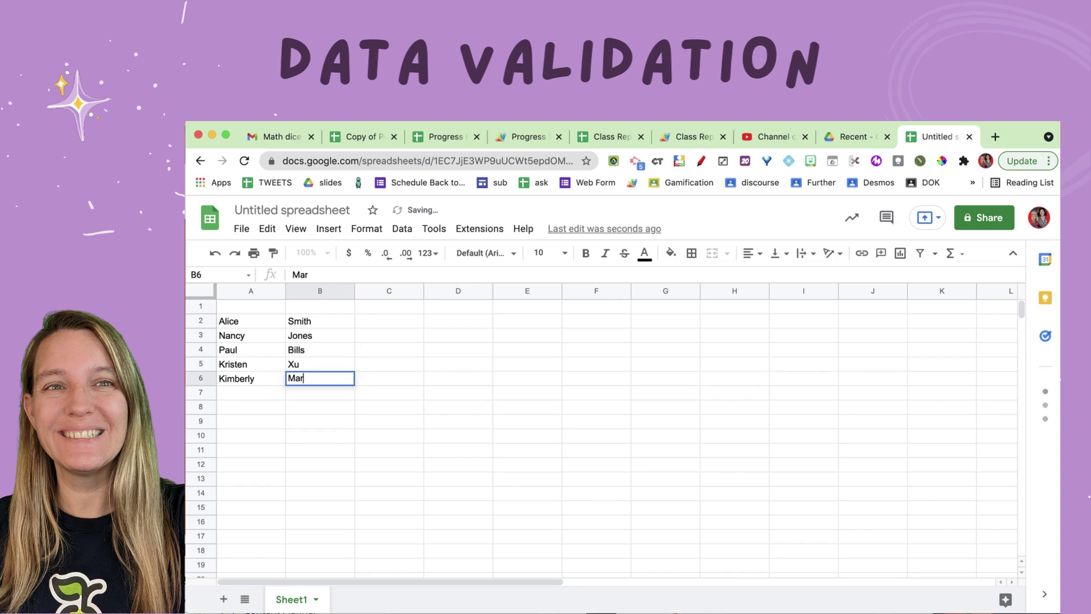
key(Return)
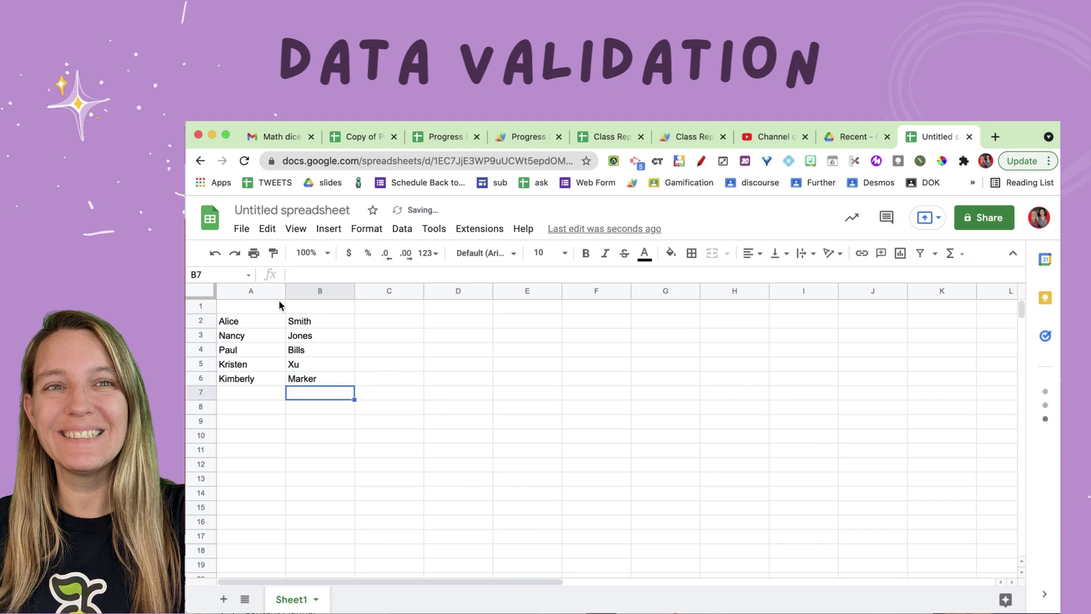
Step: Add the headers 'First Name' in A1 and 'Last Name' in B1
click(261, 307)
text(Firs)
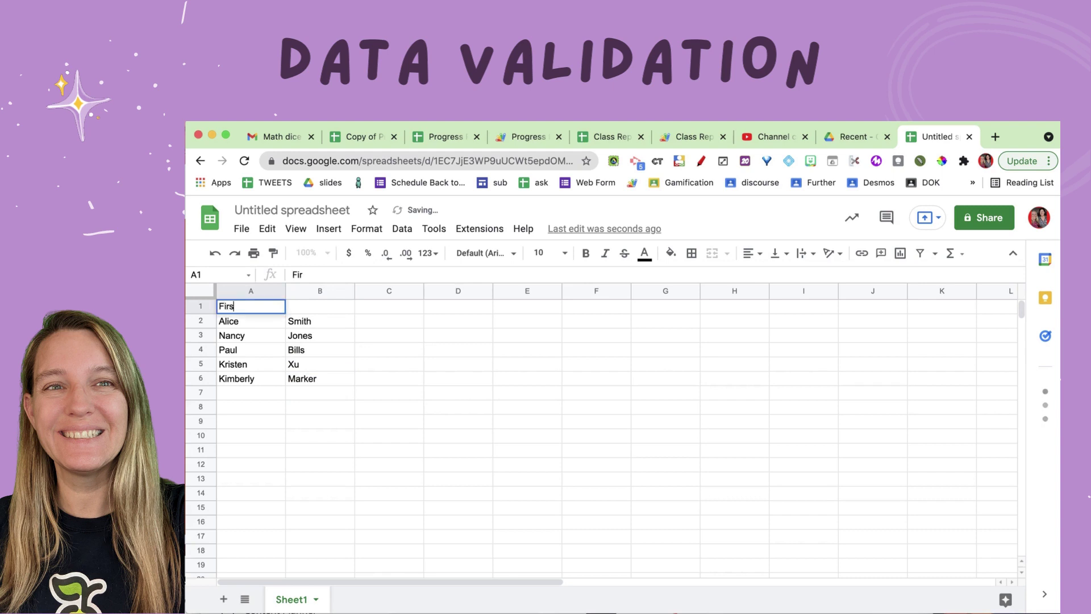
text(t Name)
key(Tab)
text(Last Name)
key(Tab)
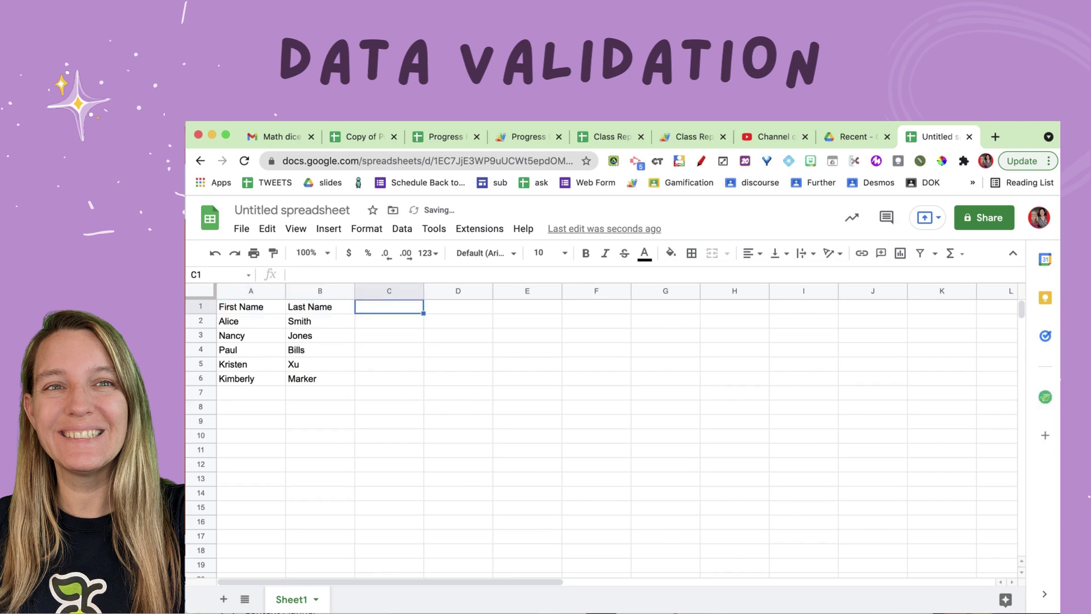
Step: Enter the starting dates 10/1/2021 in C1 and 10/2/2021 in D1
text(10/1/202)
key(Tab)
text(10/2/2)
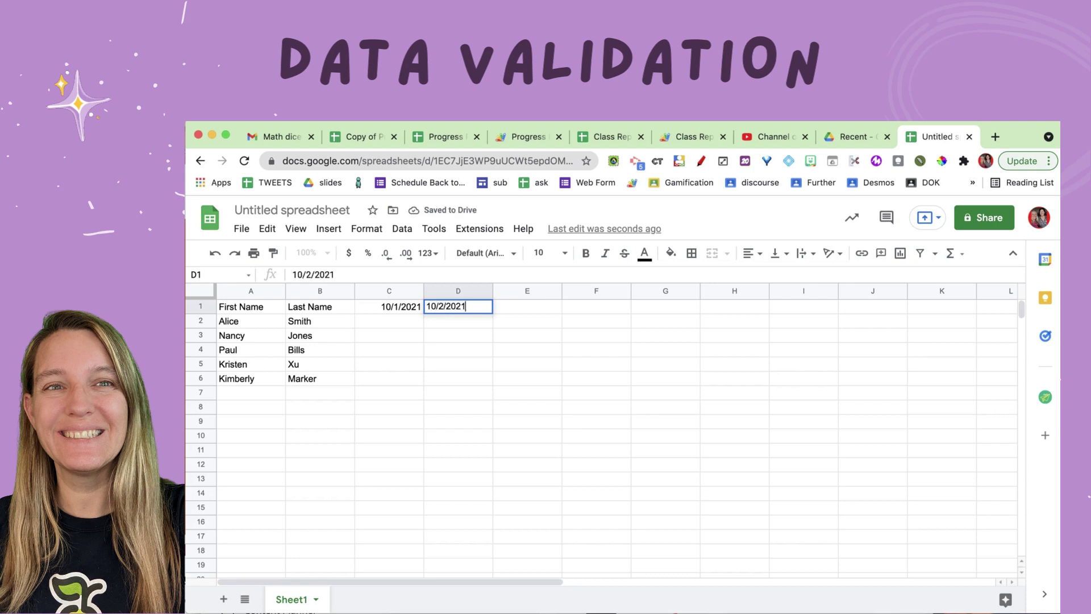
key(Return)
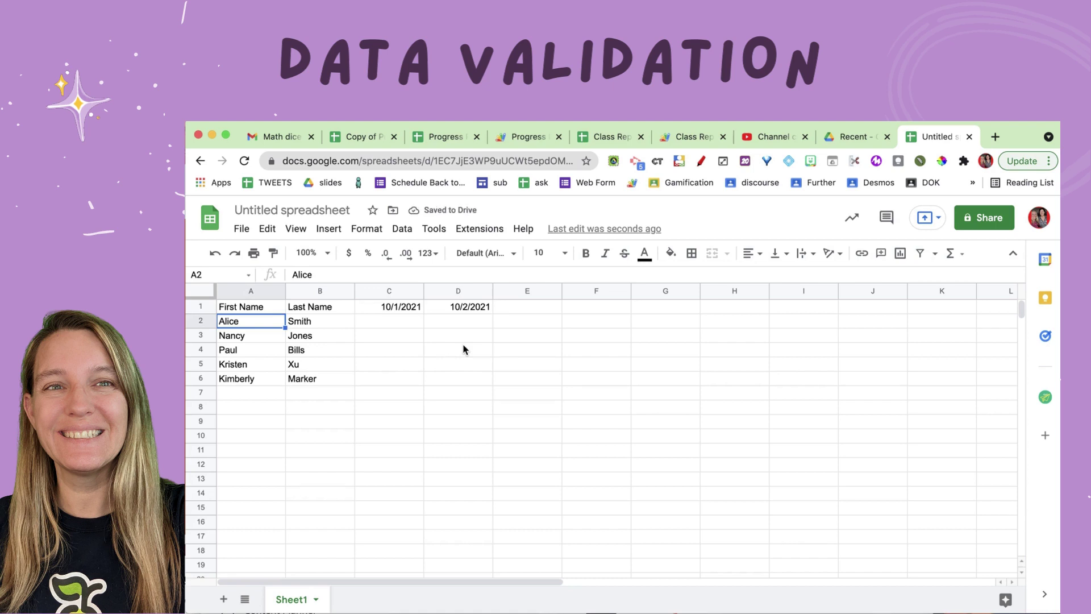
Step: Fill the daily date sequence from C1:D1 across row 1 through column Z
drag(401, 309, 486, 314)
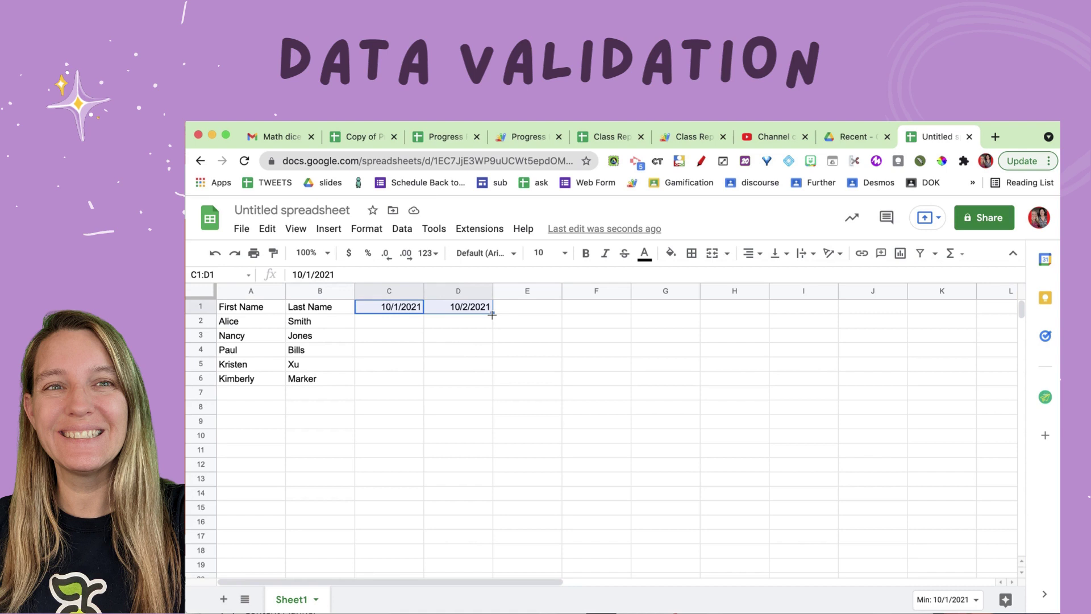
drag(493, 315, 989, 314)
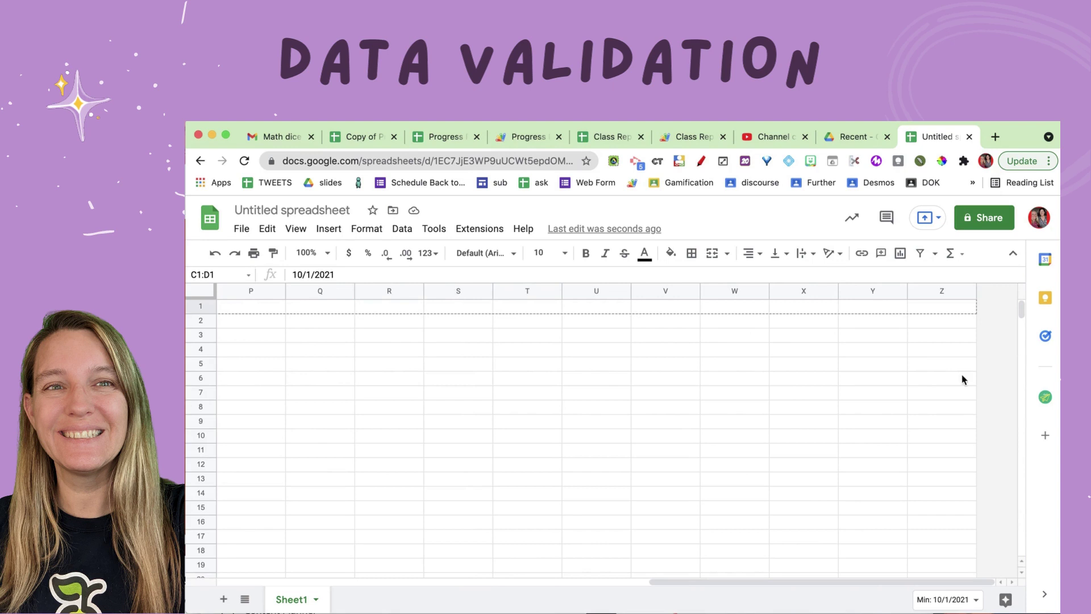
drag(962, 380, 962, 380)
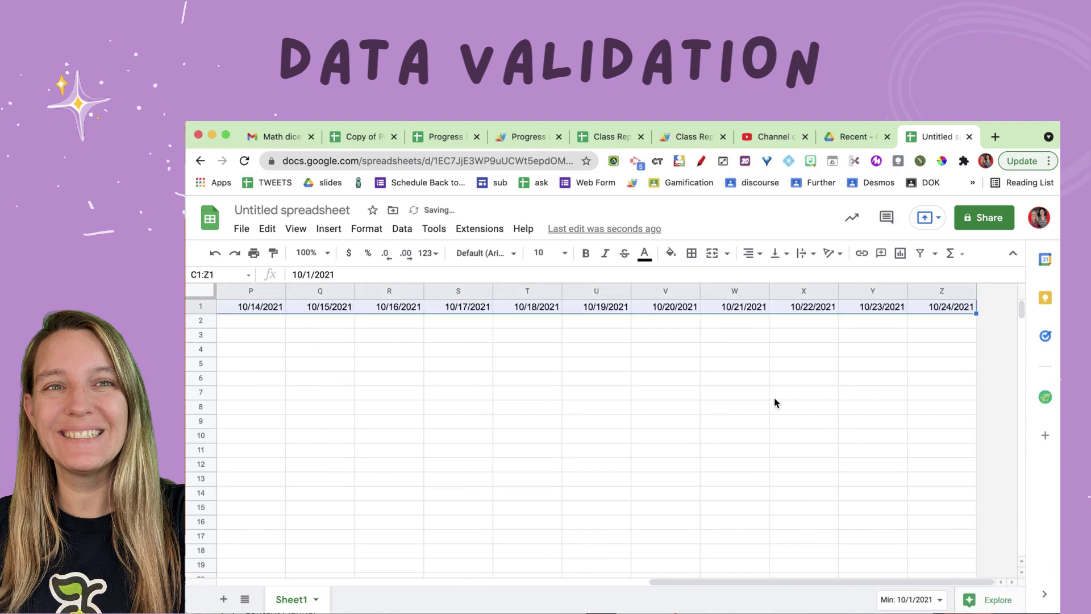
scroll(776, 402, left, 10)
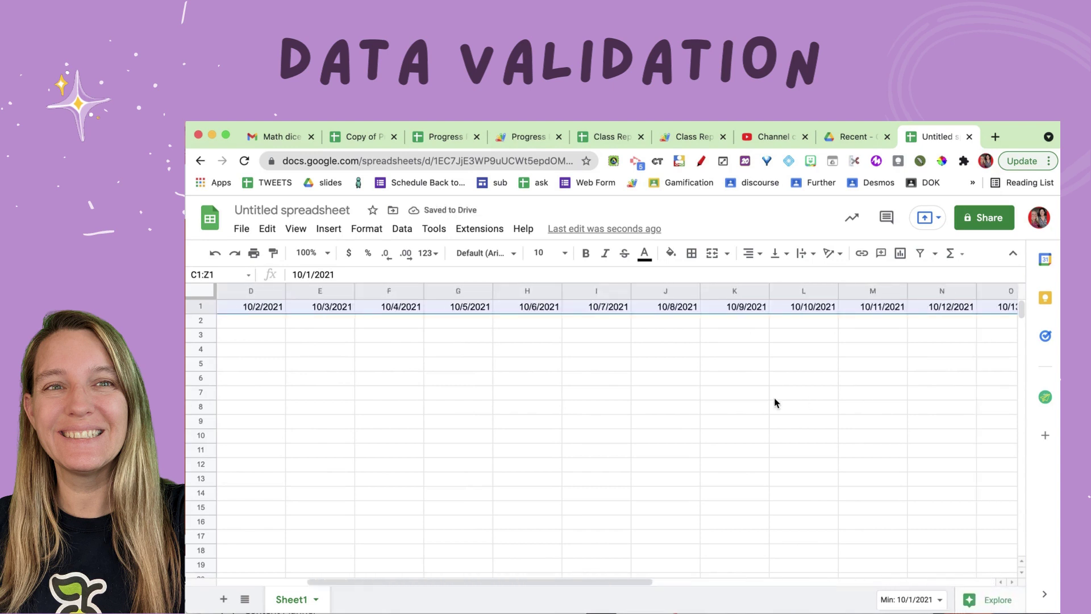
click(315, 492)
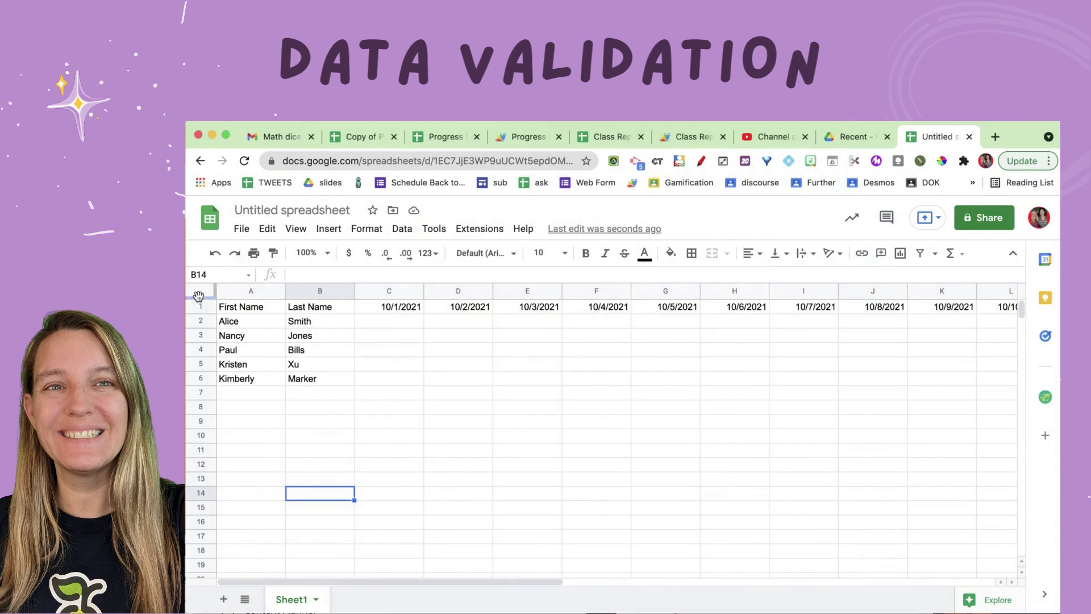
Step: Freeze header row 1 so it stays visible while scrolling
drag(199, 296, 198, 314)
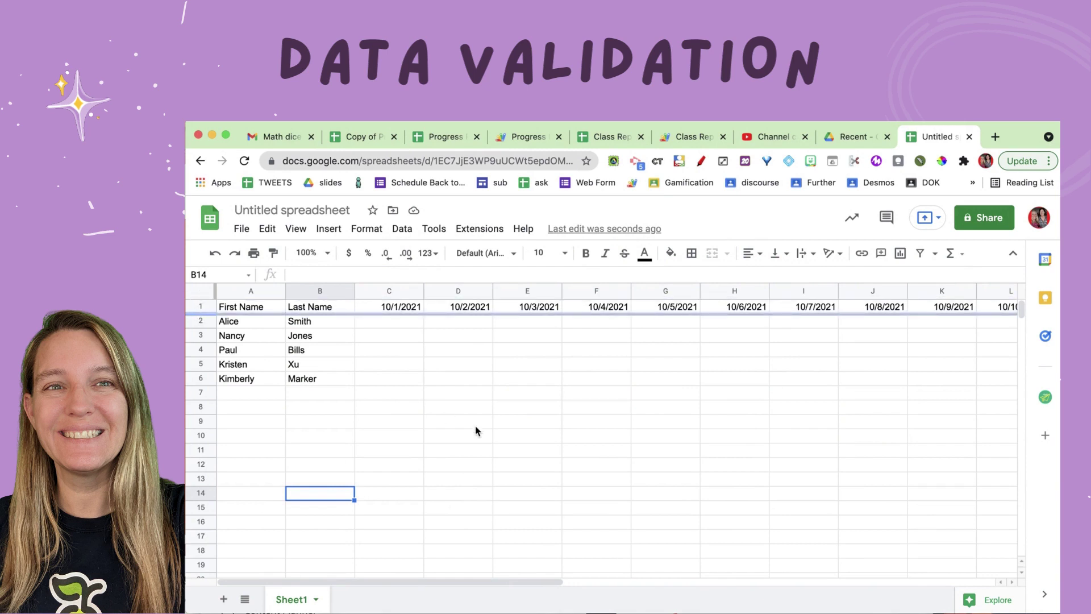
scroll(478, 430, down, 5)
scroll(476, 430, up, 5)
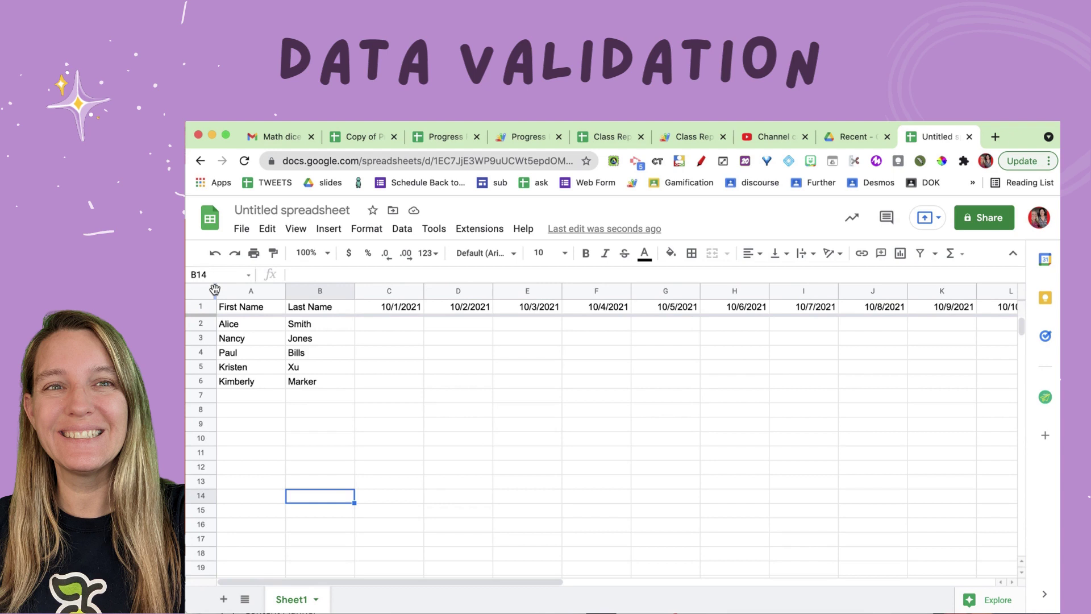
Step: Freeze name columns A–B and check them by scrolling the dates sideways
click(215, 290)
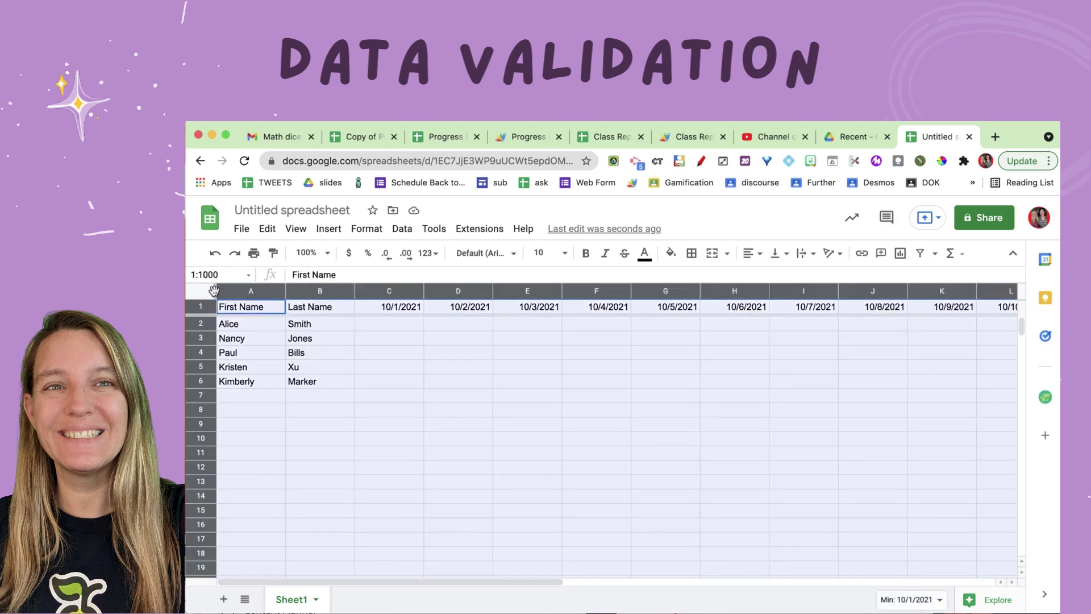
drag(217, 291, 343, 350)
click(343, 349)
scroll(595, 427, right, 15)
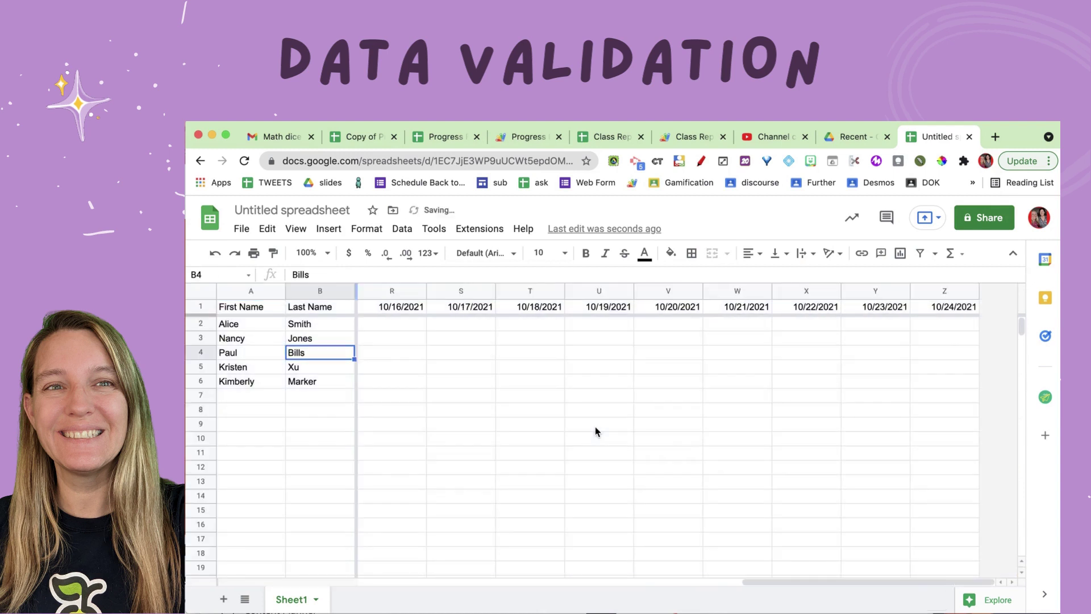
scroll(595, 431, left, 15)
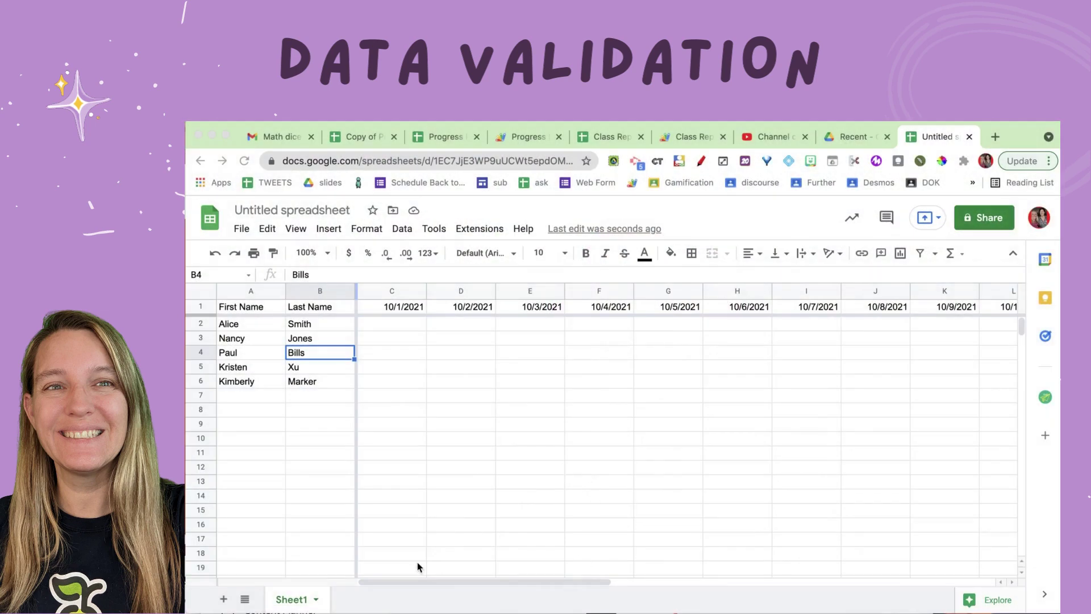
Step: Rename Sheet1 to 'Attendance'
double_click(290, 600)
text(Attendance)
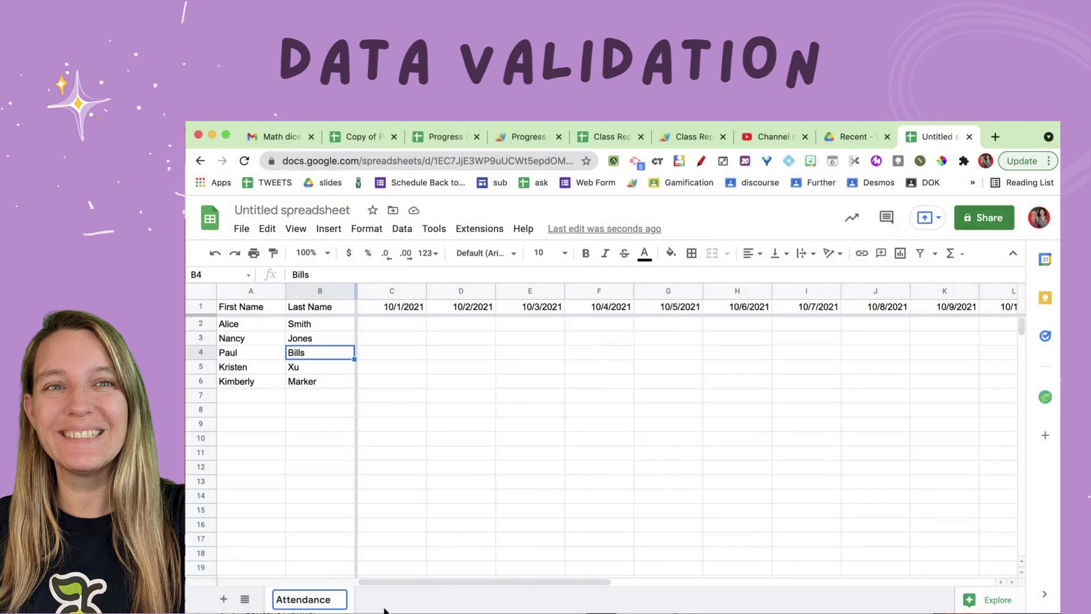
key(Return)
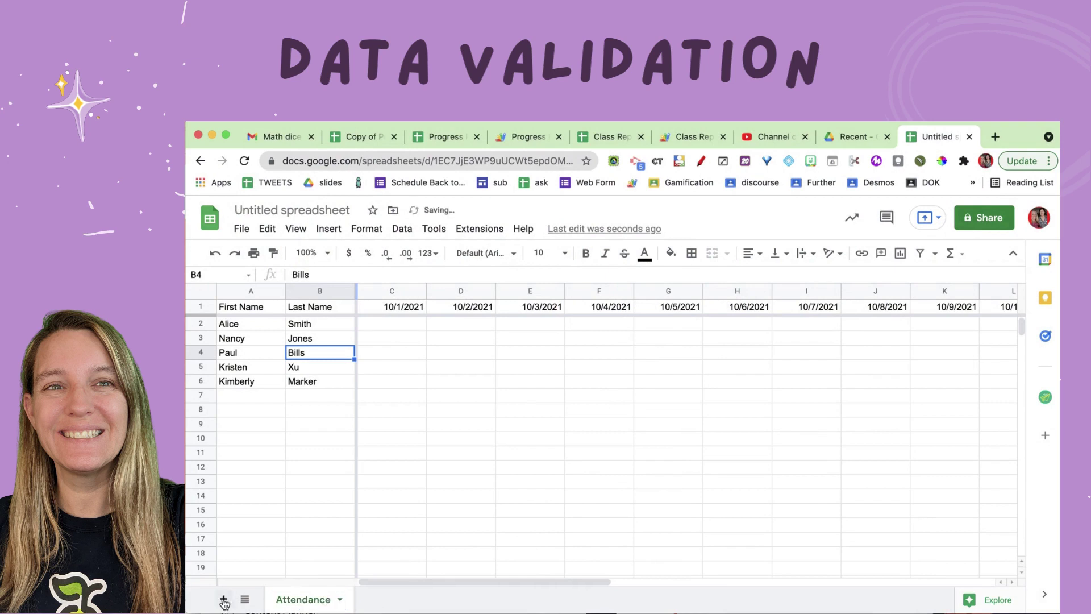
Step: Add a second sheet named 'Present' and select its cell A1
click(223, 599)
double_click(379, 601)
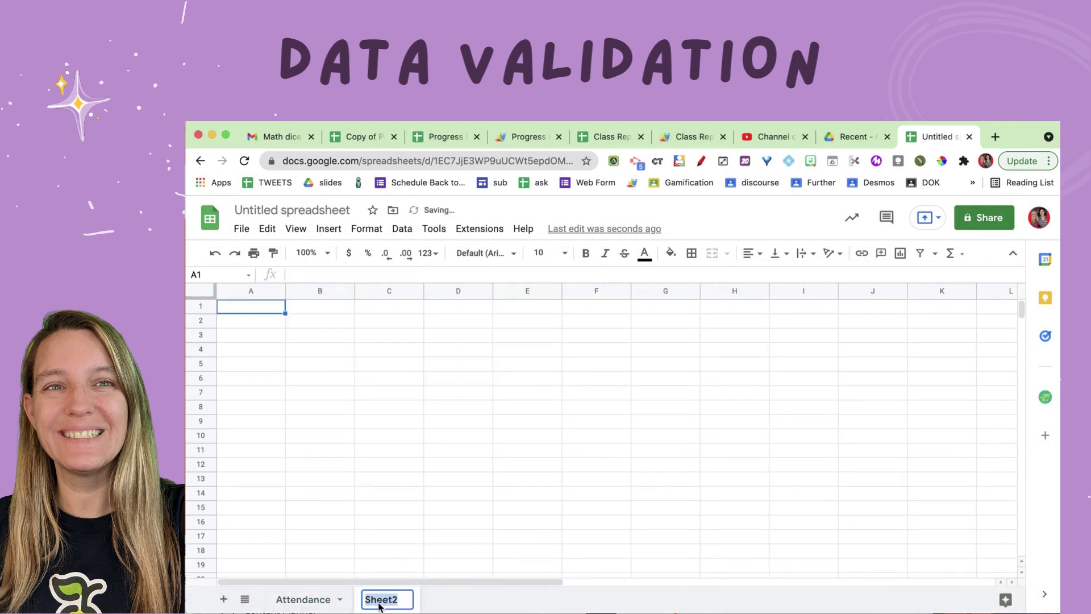
text(Present)
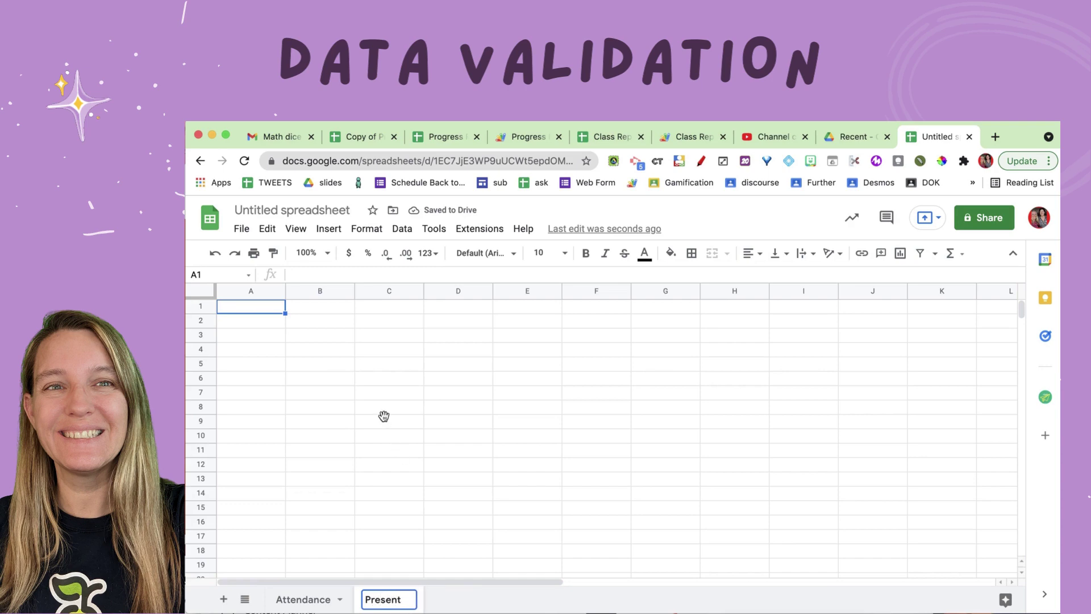
click(384, 420)
click(252, 309)
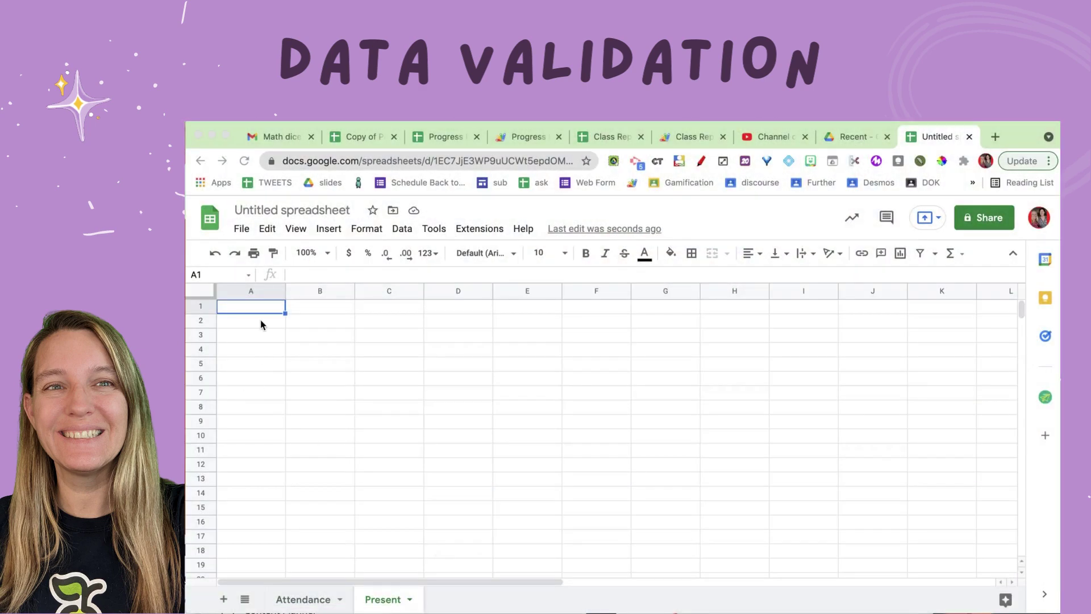
Step: List Present, Absent, Tardy and suspended in column A of the Present sheet
click(261, 310)
text(Present)
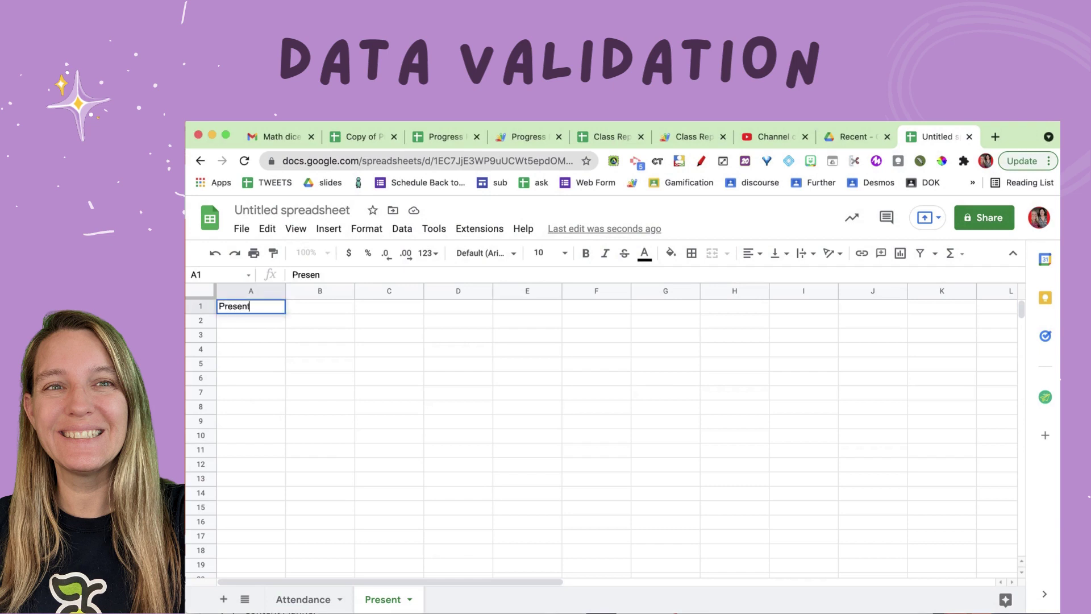
key(Return)
text(Absent)
key(Return)
text(Tard)
key(Return)
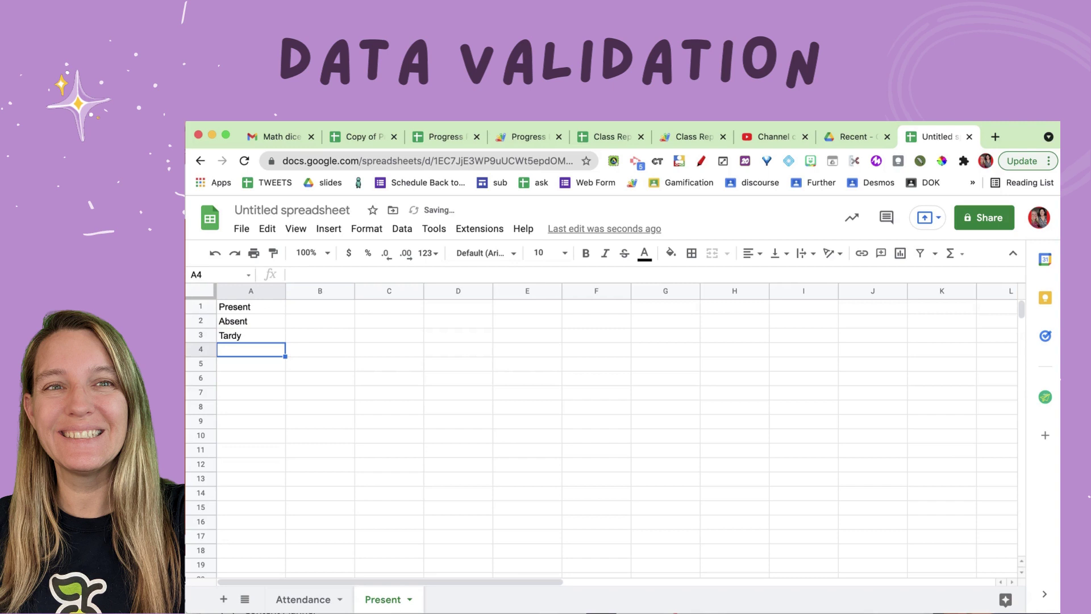
text(sus)
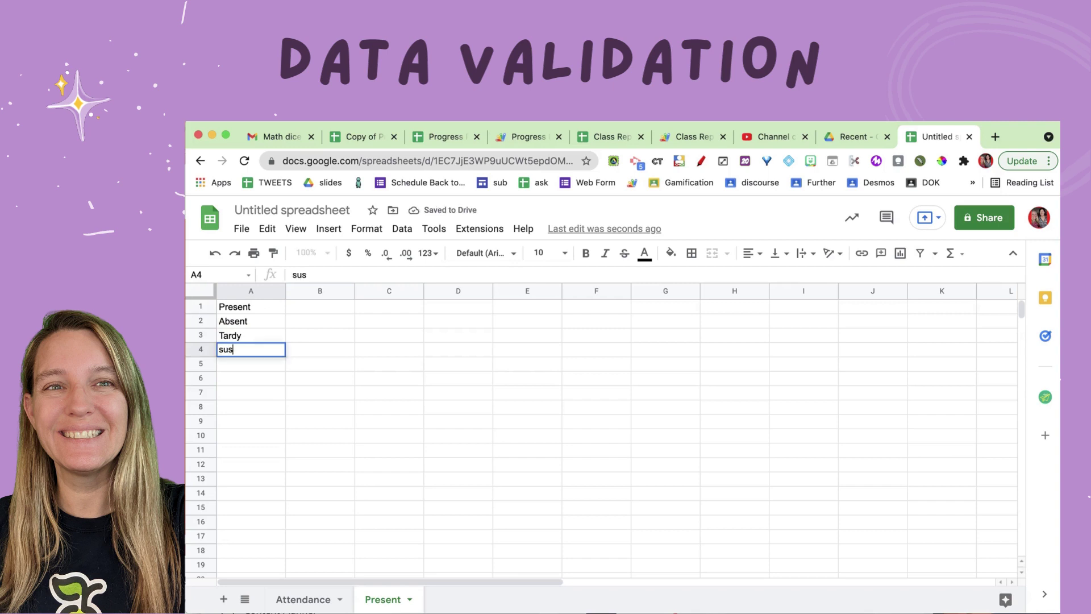
text(pended)
key(Return)
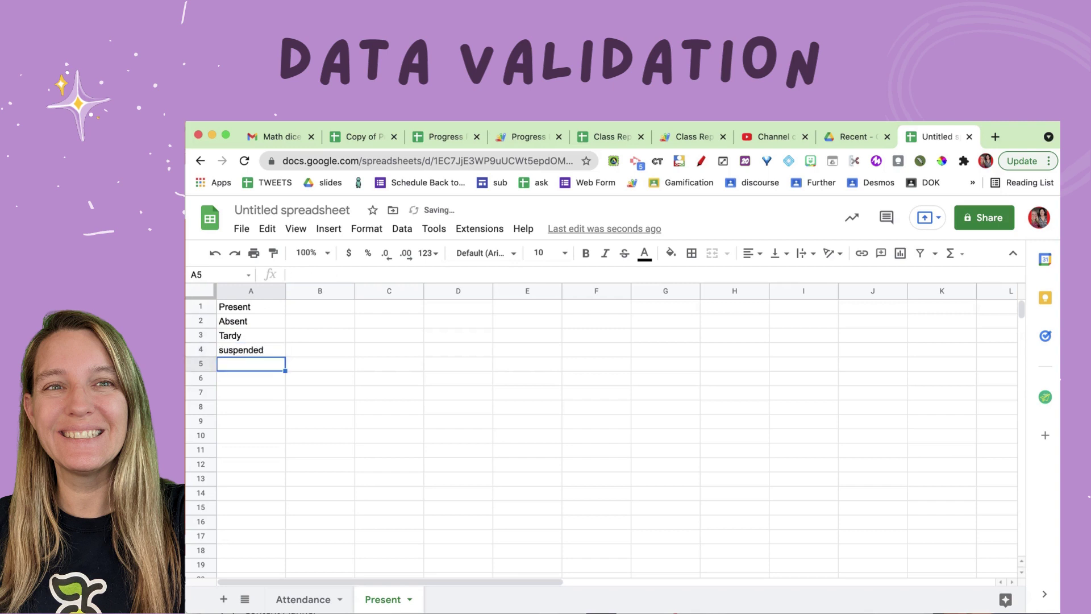
Step: Add vacation, quarantined and field trip below, then return to the Attendance sheet
text(vacation)
key(Return)
text(qu)
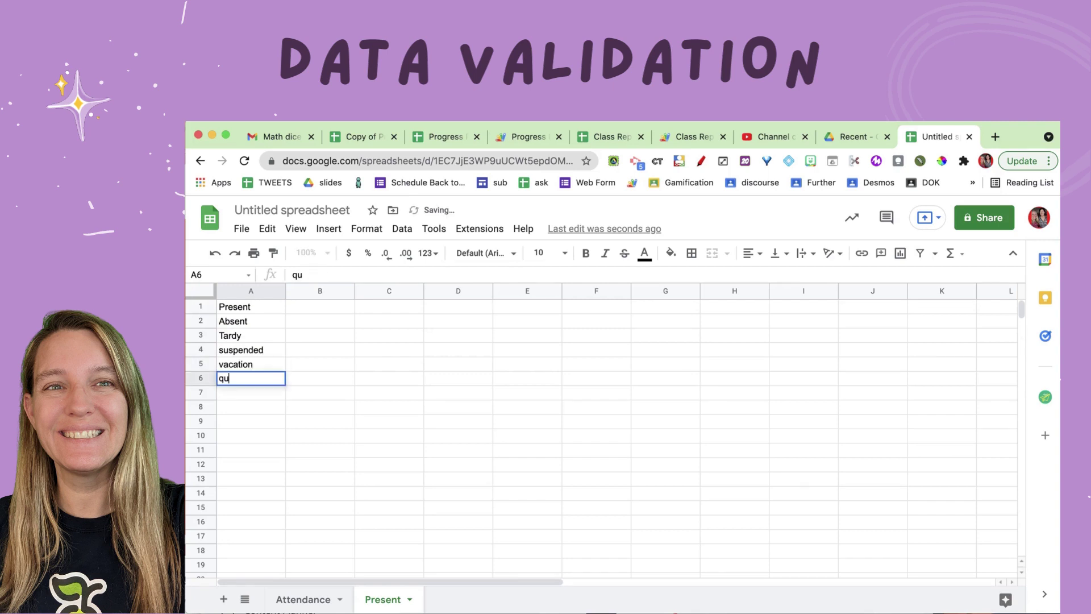
text(arantien)
key(BackSpace)
key(BackSpace)
key(BackSpace)
text(ined)
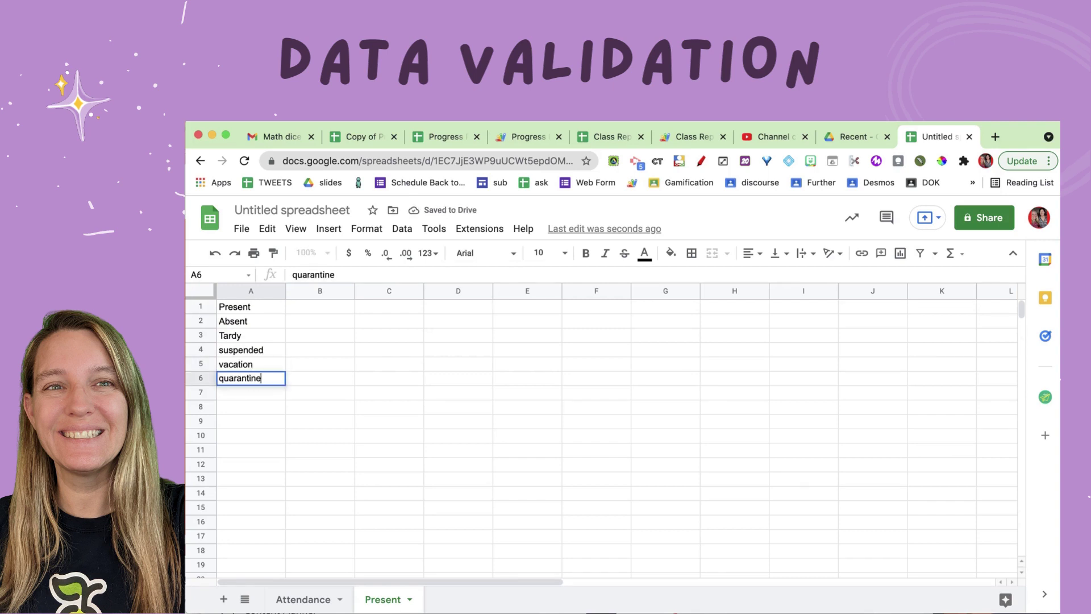
key(Return)
text(field trip)
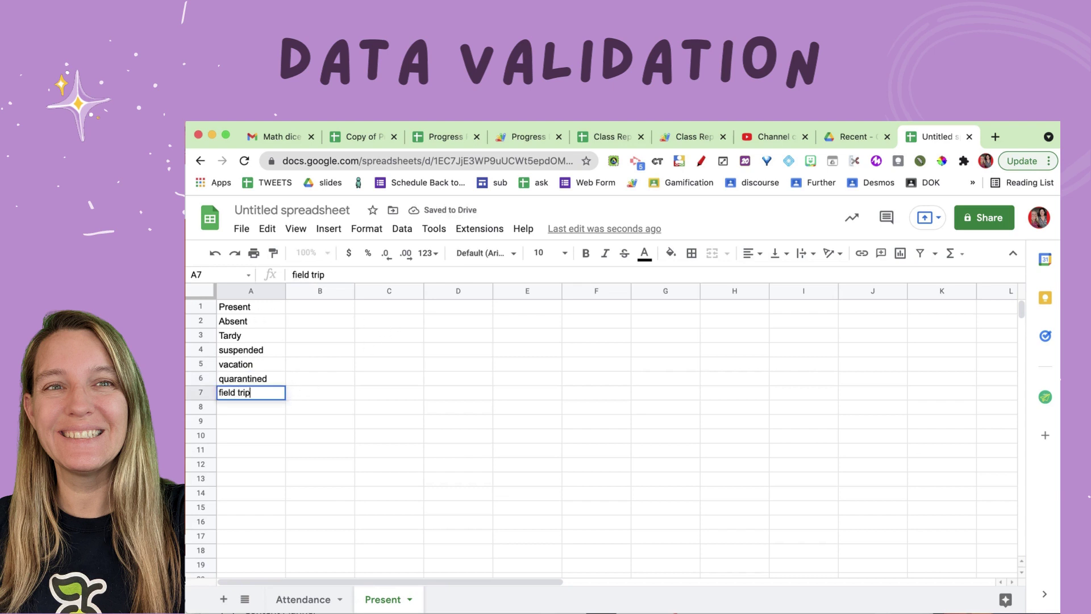
key(Return)
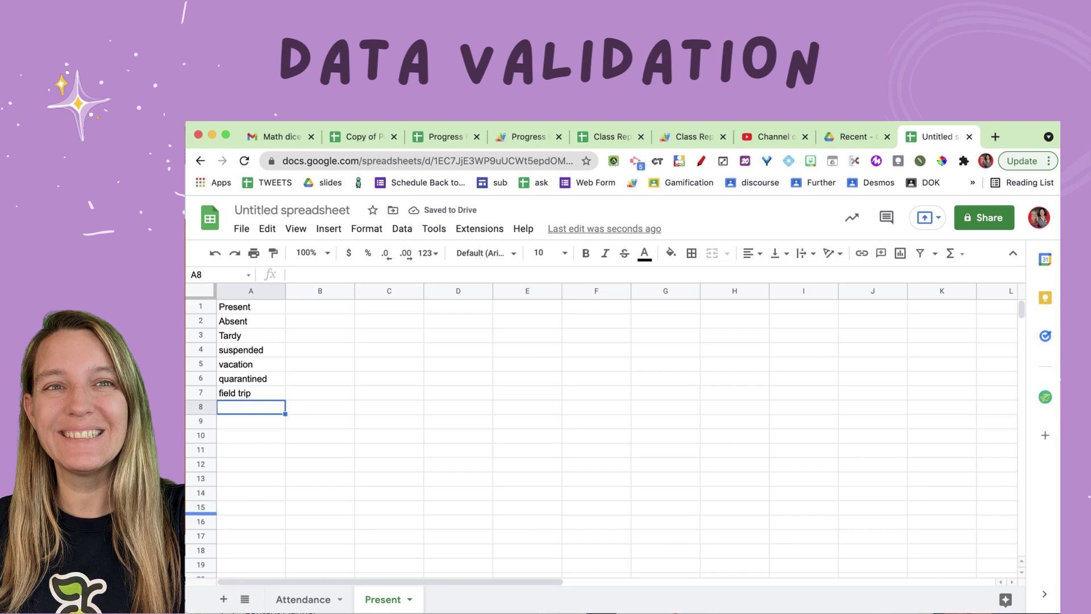
click(305, 597)
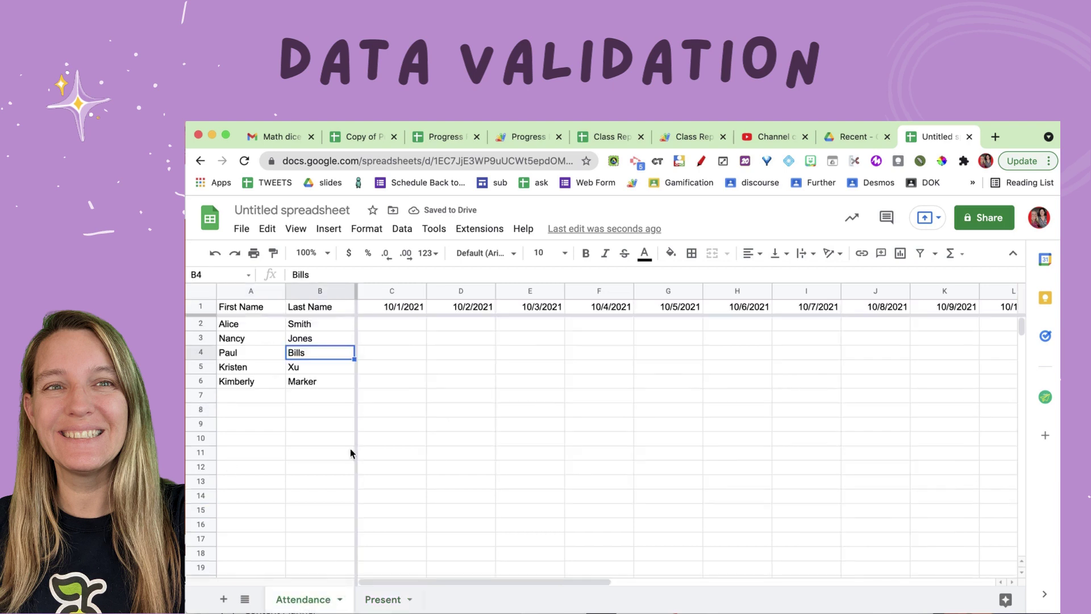
Step: Select date cells C2:Z7 and open Data validation from the cell actions menu
drag(373, 324, 1036, 382)
drag(1034, 382, 1038, 397)
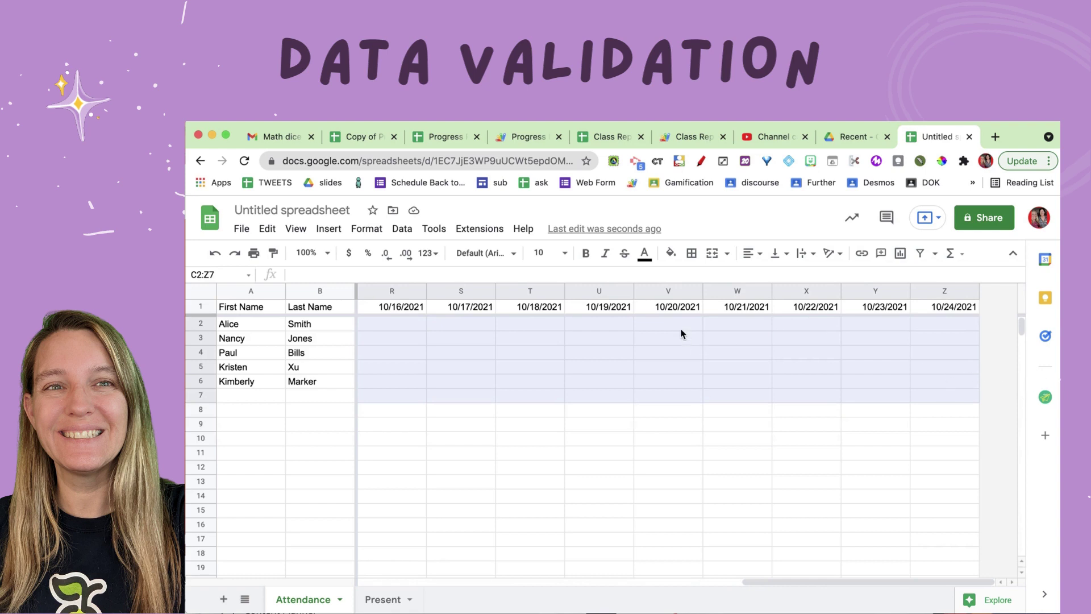
right_click(621, 332)
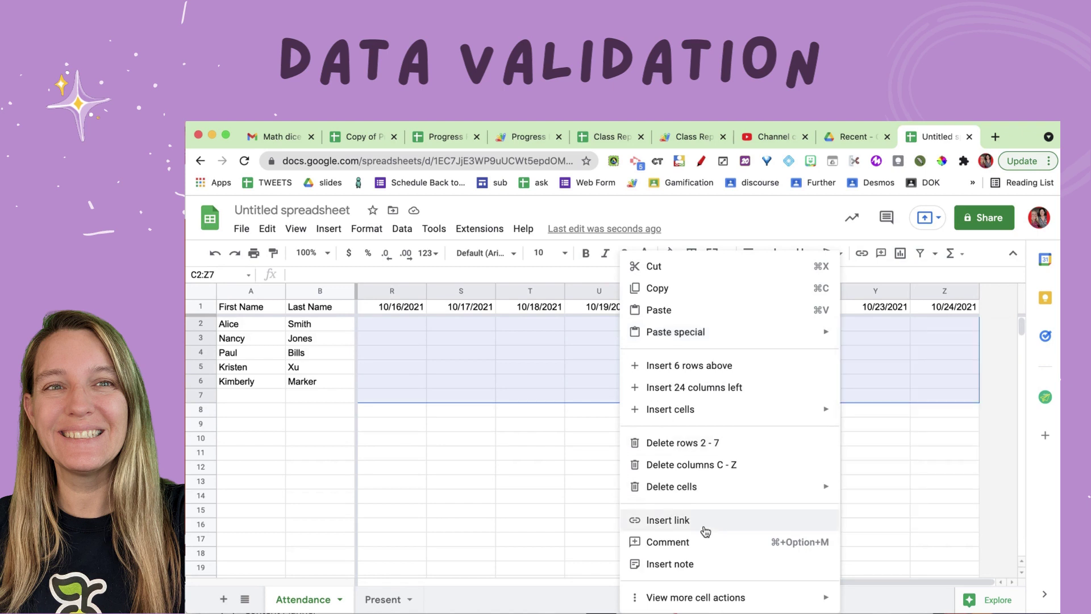
mouse_move(710, 603)
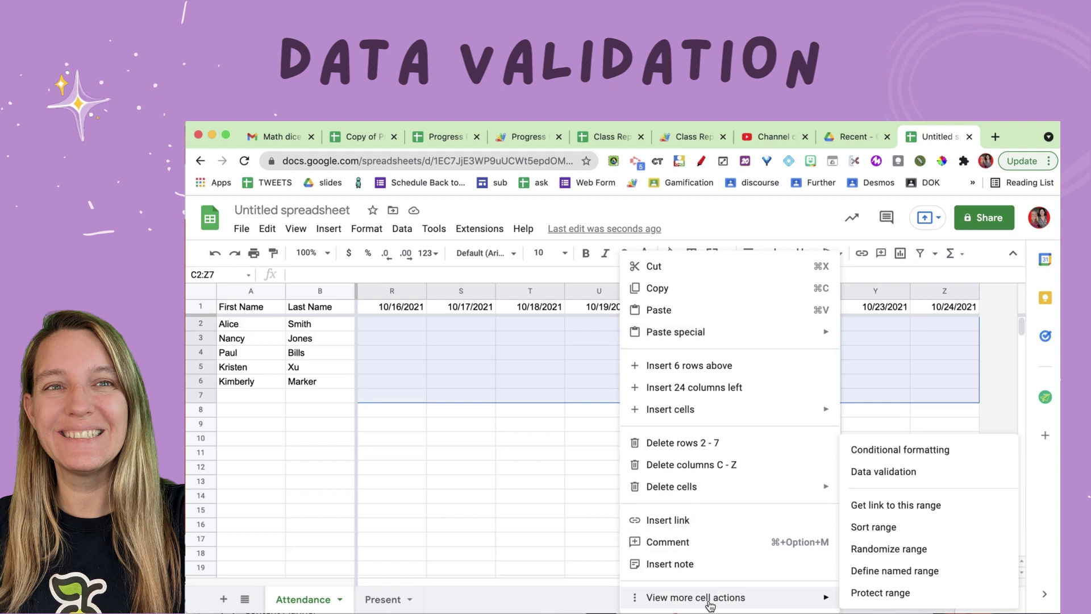
click(959, 474)
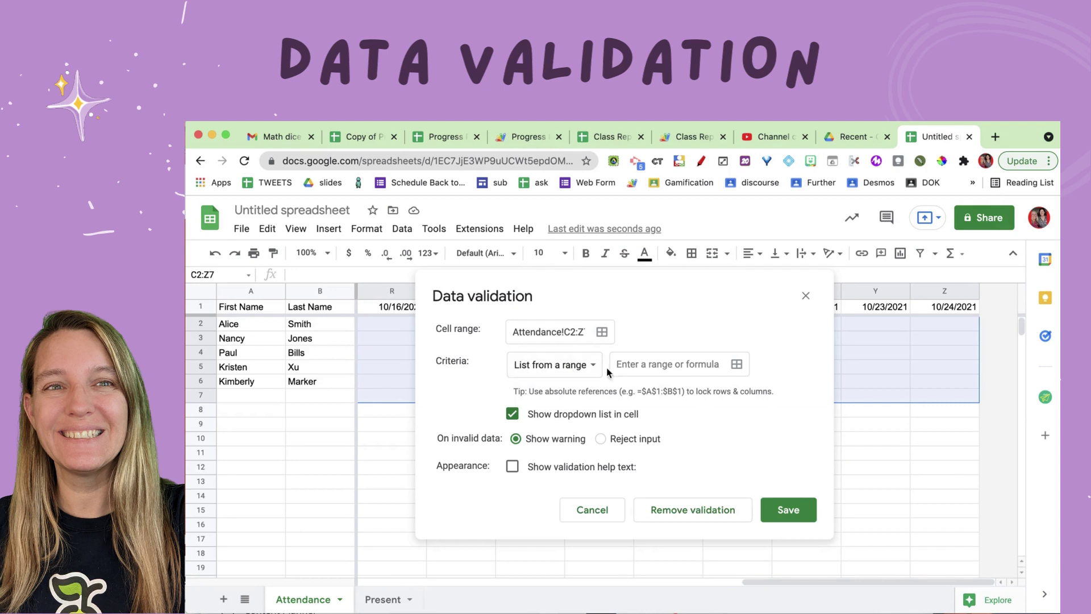
Step: Set the validation criteria to a list from the range Present!A:A
click(572, 375)
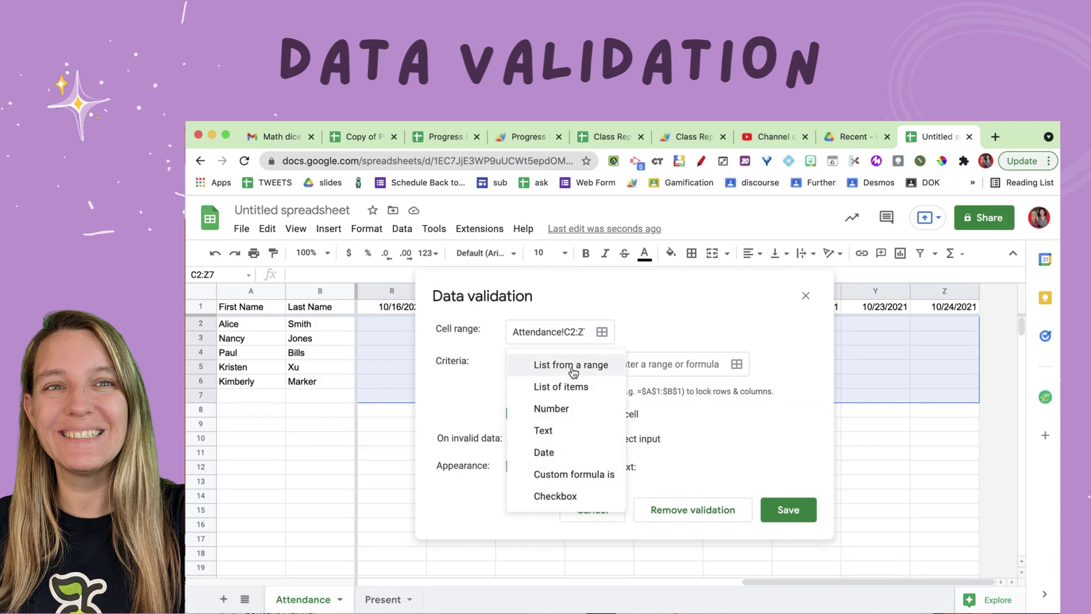
click(738, 368)
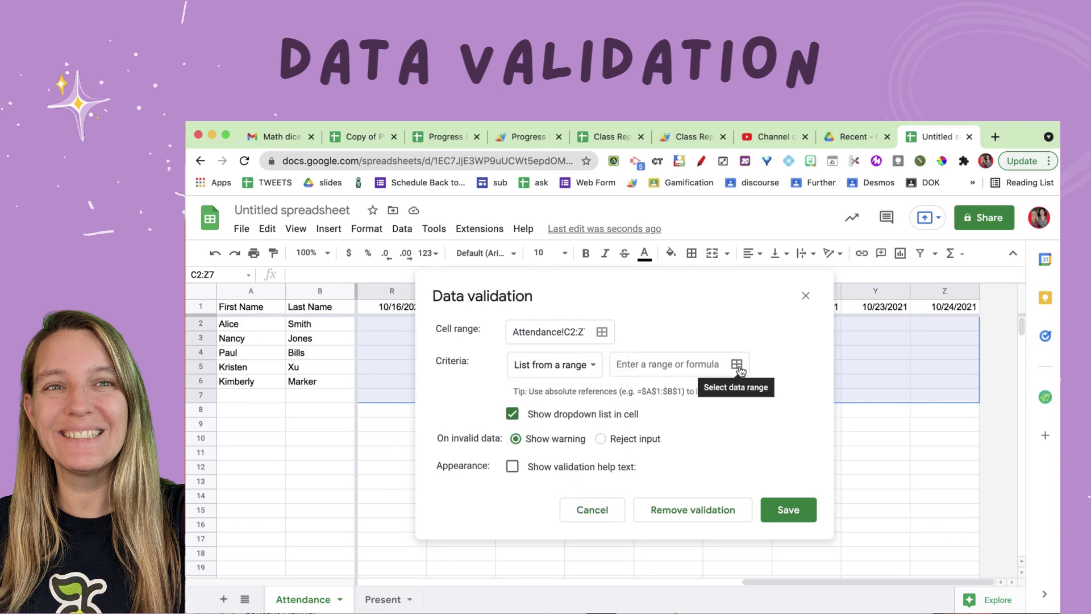
click(738, 366)
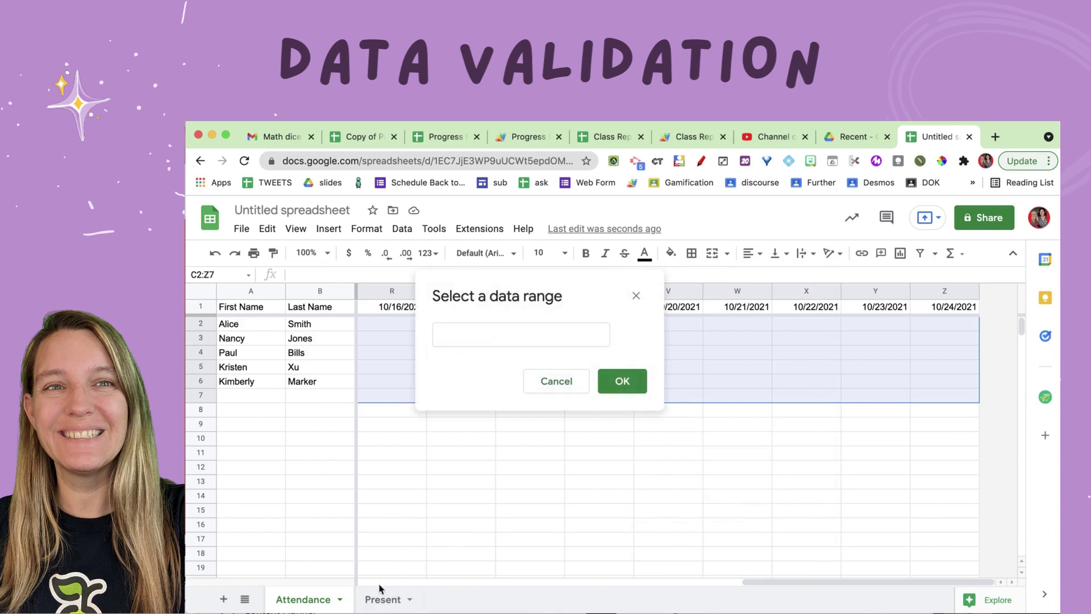
click(373, 603)
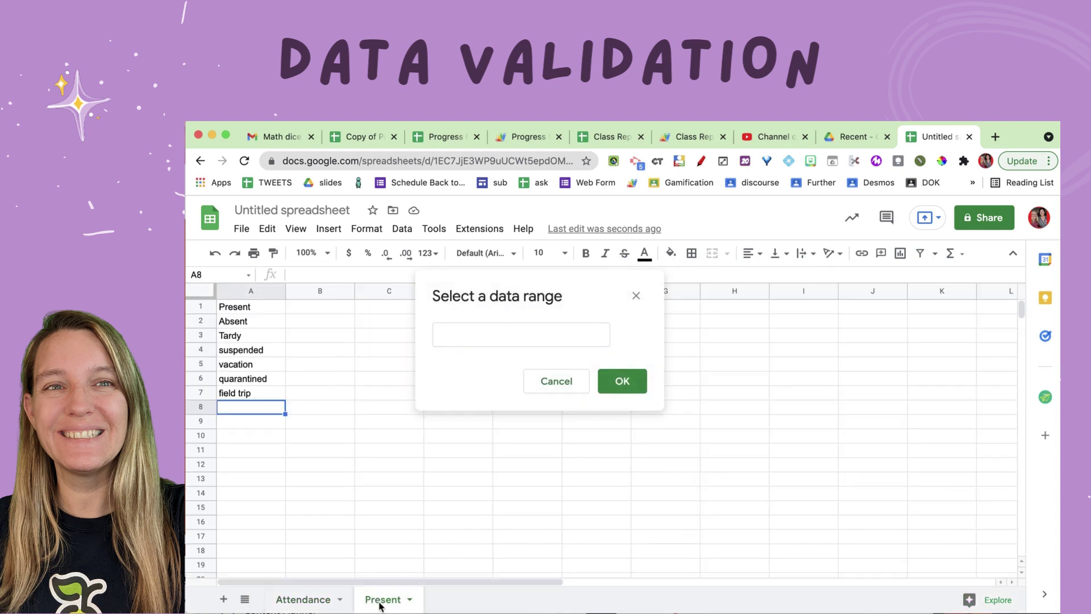
click(255, 292)
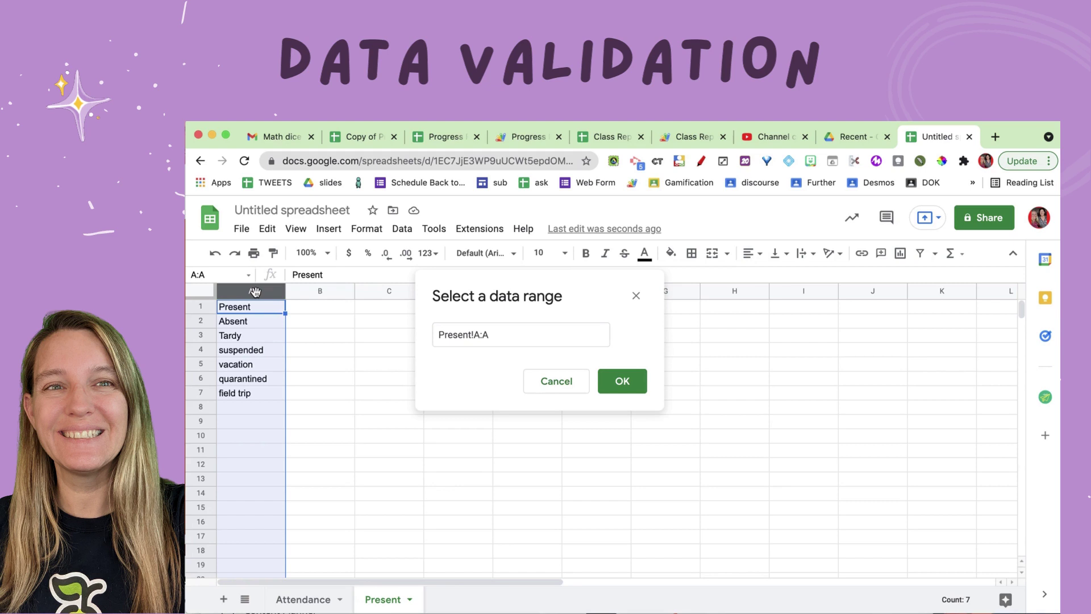
click(637, 384)
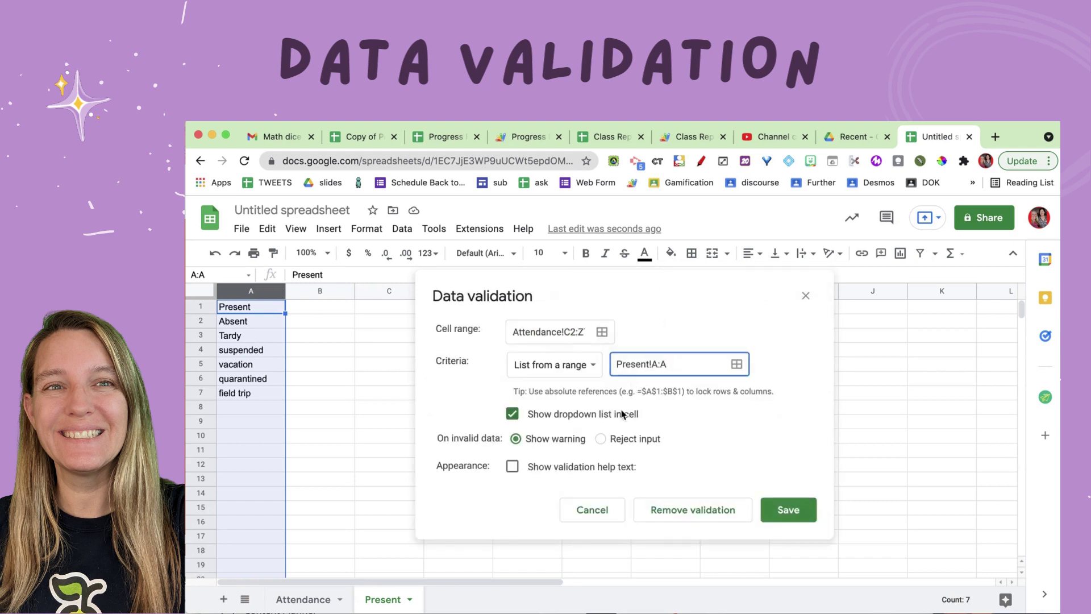
Step: Save the dropdown validation rule for the Attendance date cells
click(787, 511)
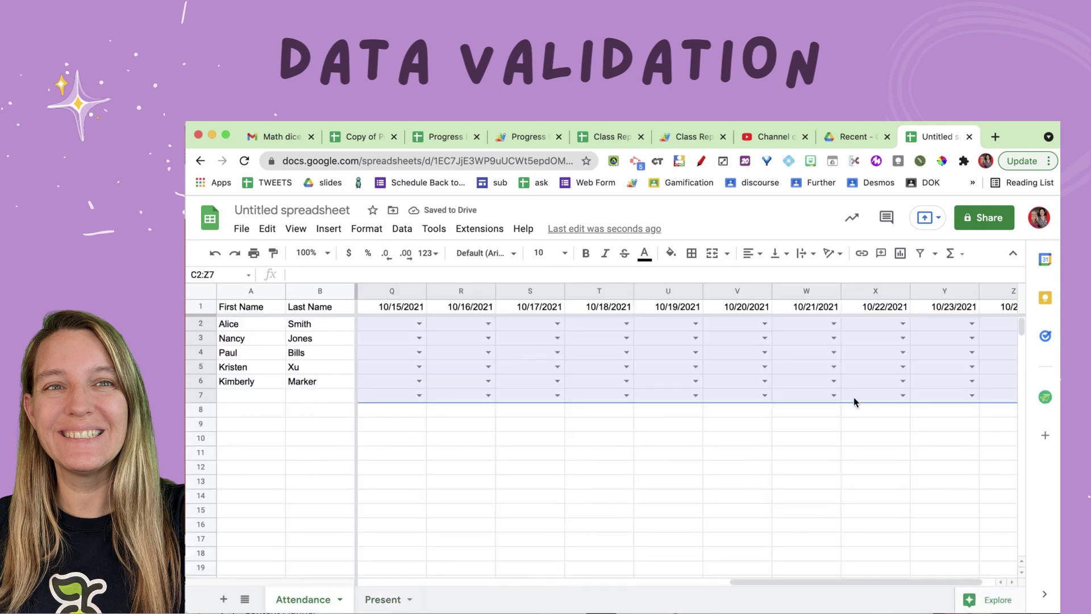
scroll(854, 402, left, 10)
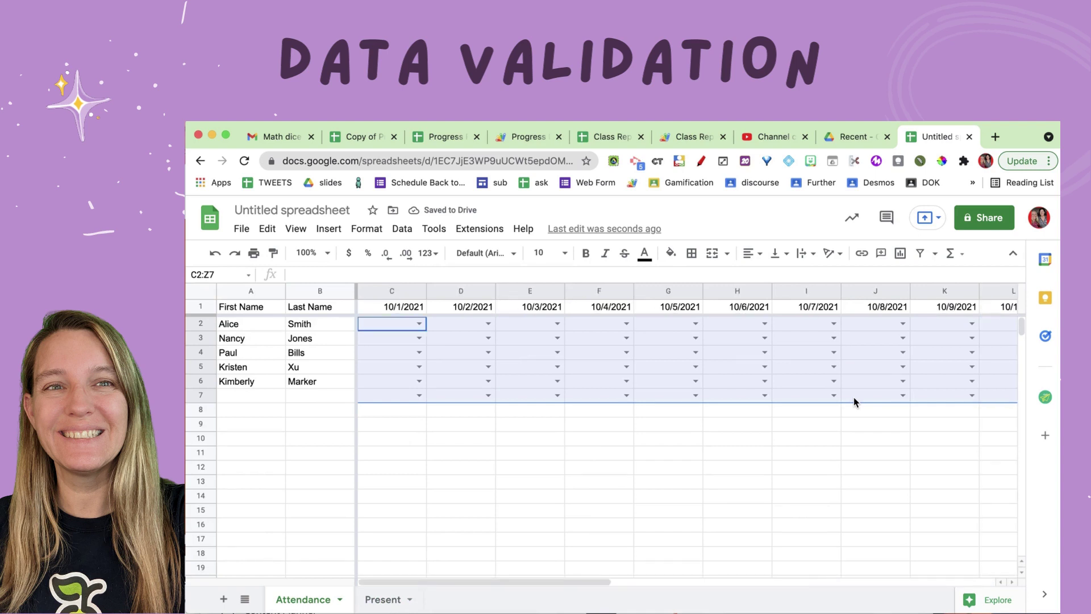
click(458, 340)
Step: Pick suspended in C3, Present in D5, vacation in E2, field trip in F4 and F5
click(418, 339)
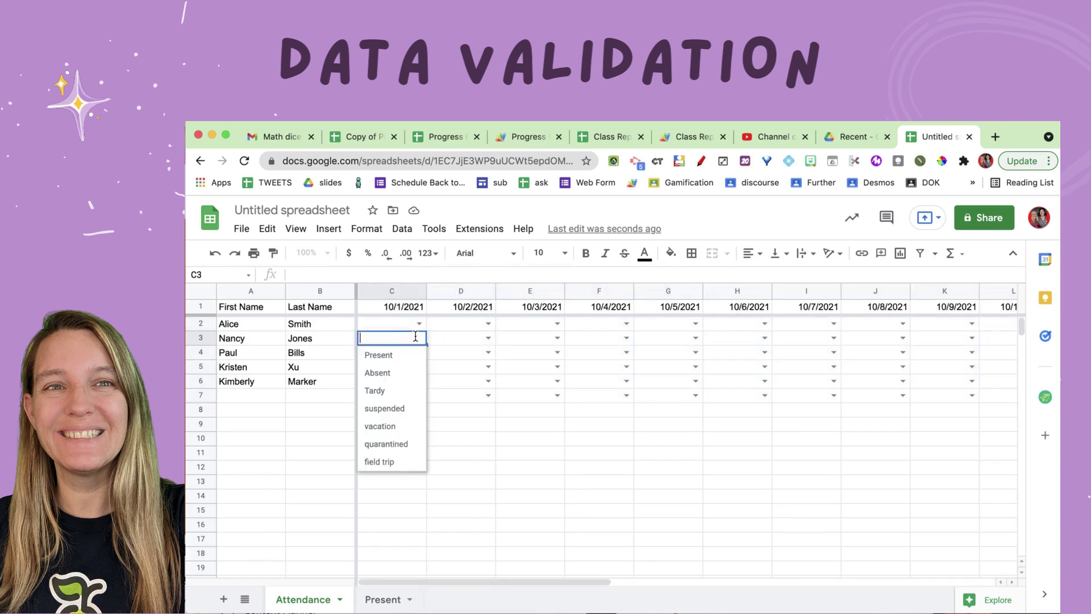
click(389, 409)
click(488, 367)
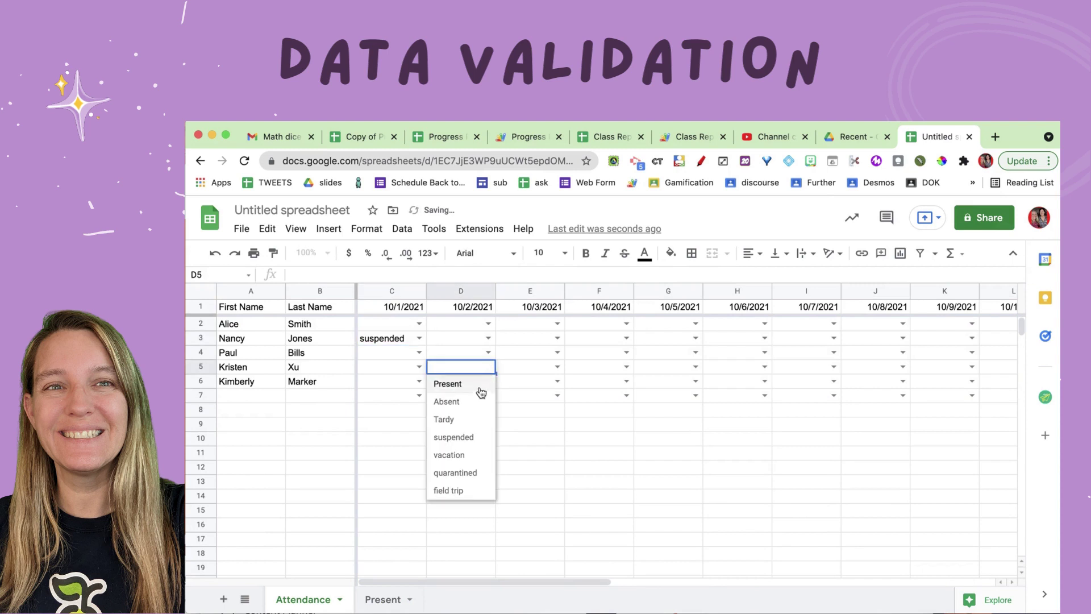
click(467, 382)
click(558, 323)
click(537, 414)
click(625, 353)
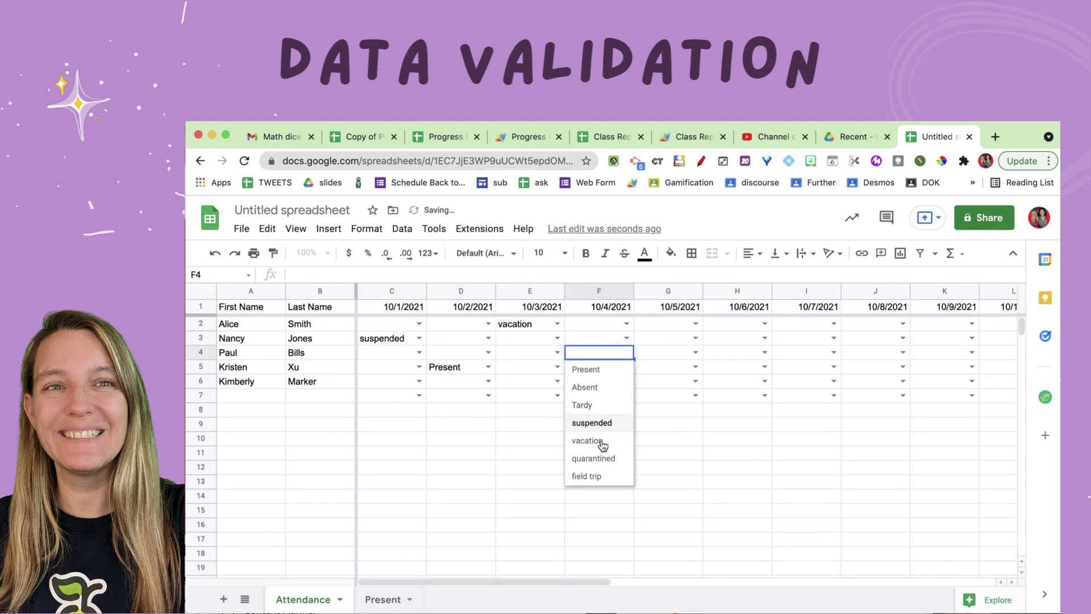
click(587, 476)
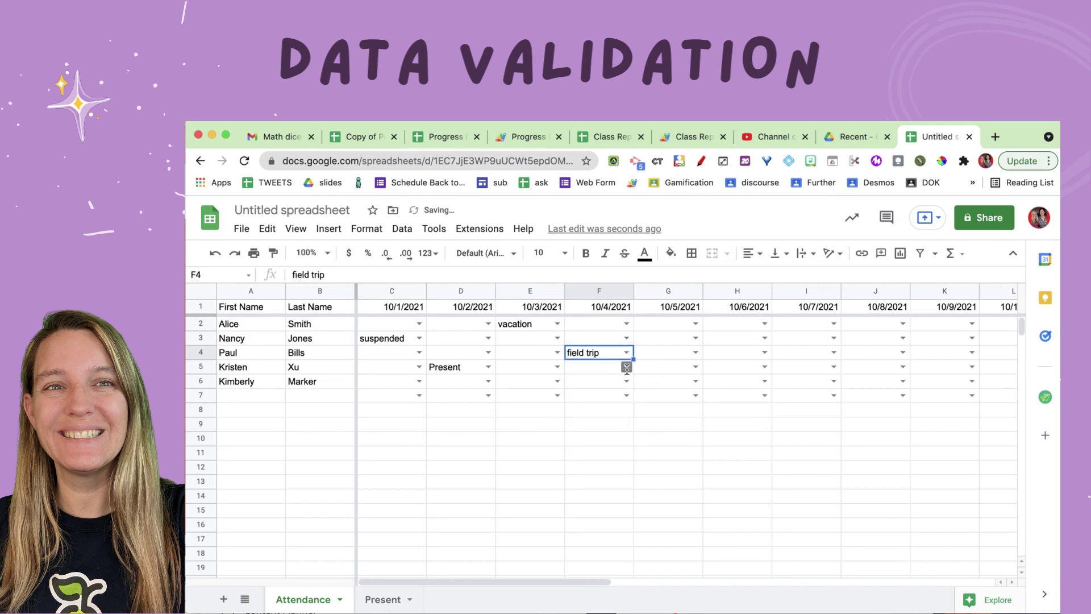
click(627, 366)
click(596, 490)
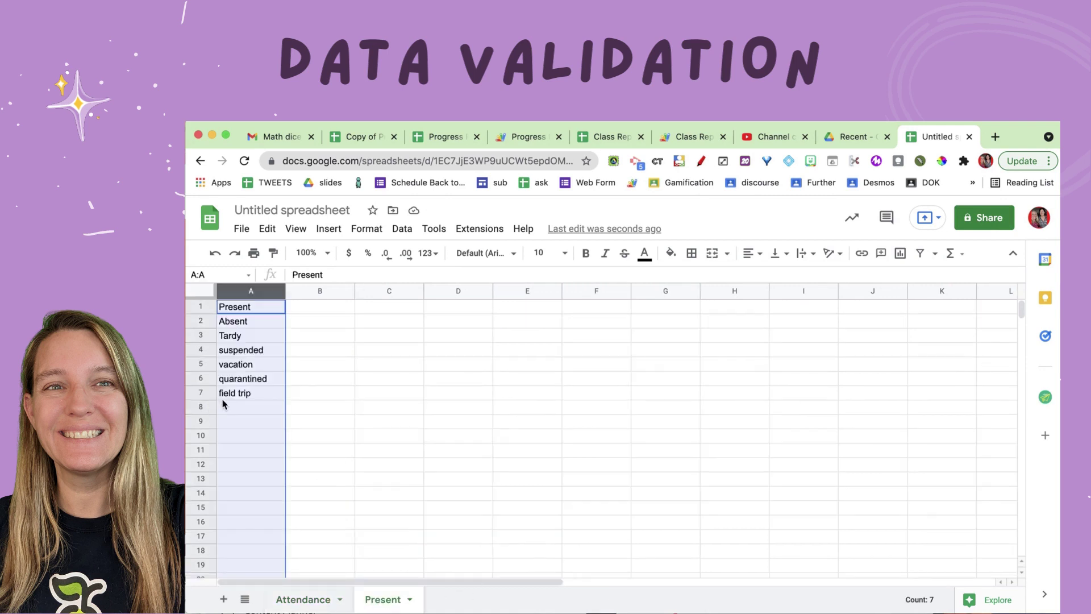
Step: Add 'doctor appt' in Present!A8 and verify it appears in Attendance cell G3's dropdown
click(229, 409)
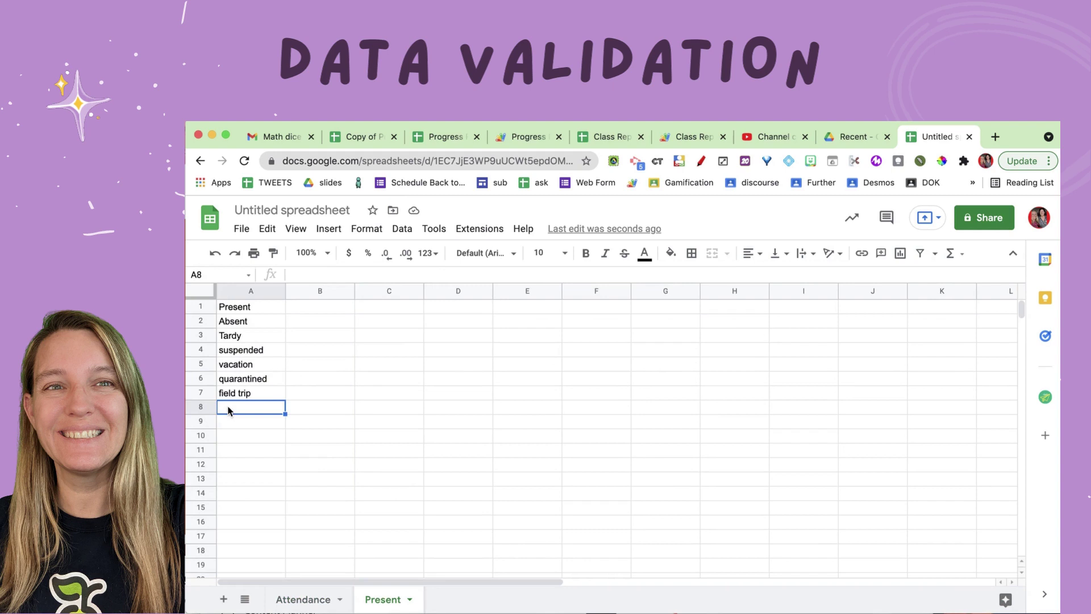
text(doctor appt)
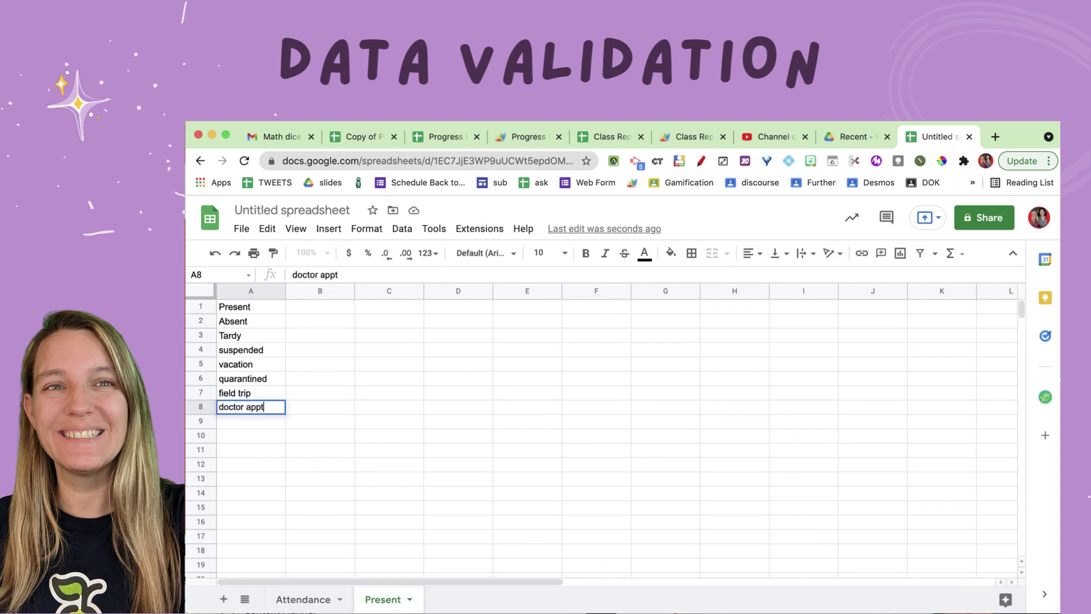
key(Return)
click(290, 594)
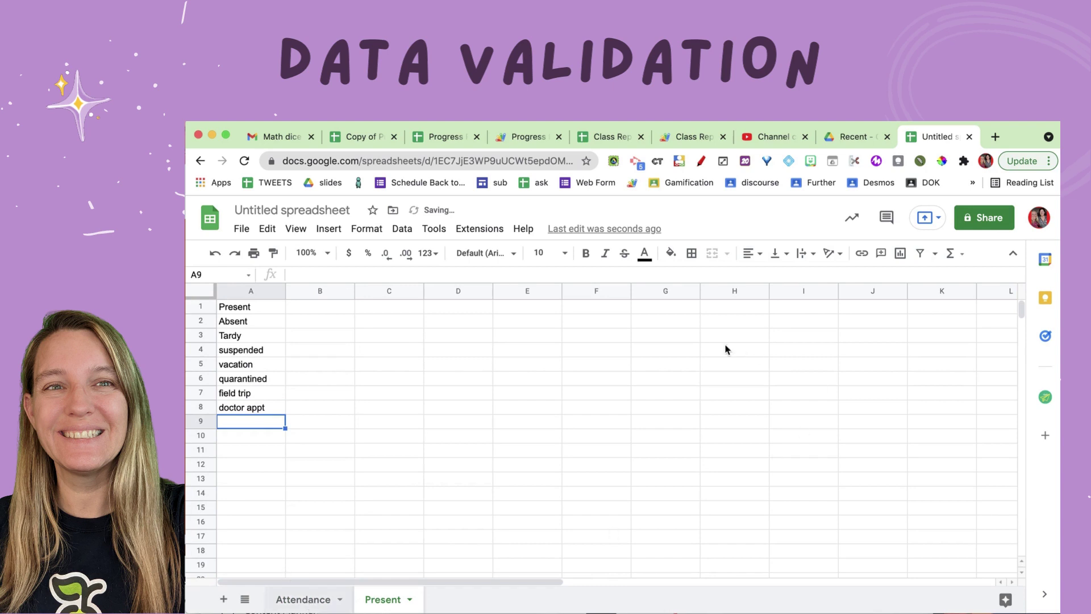
click(696, 339)
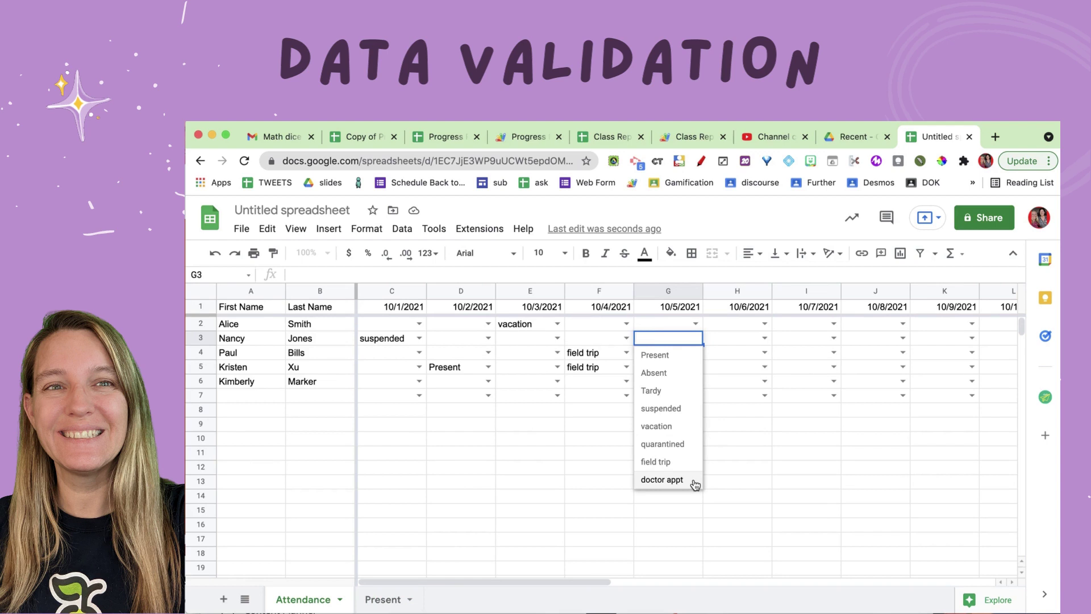
click(577, 483)
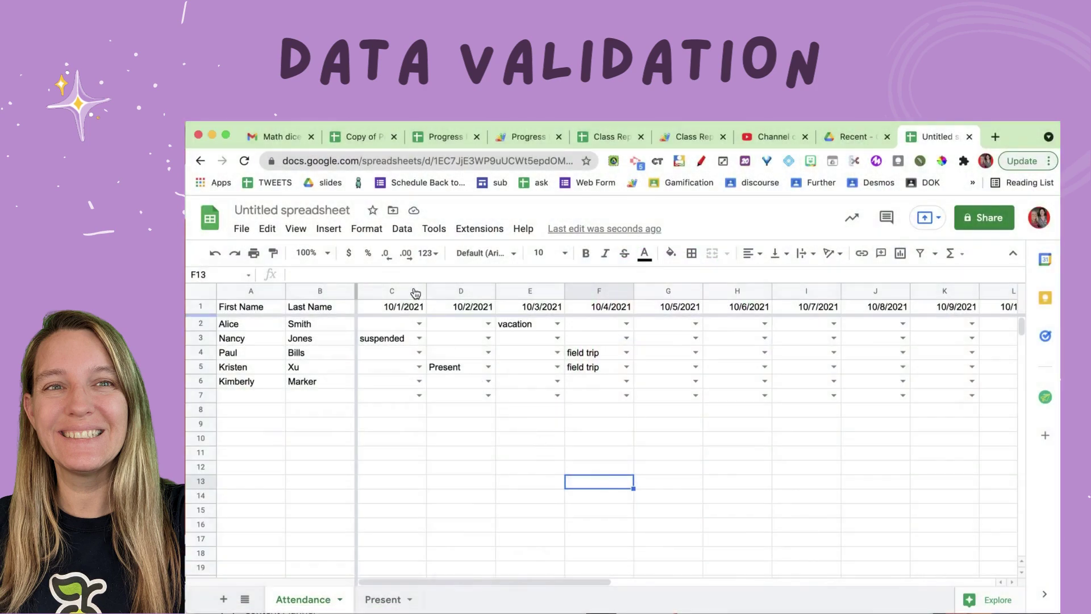
Step: Select date columns C through Z and insert 24 columns to their right
click(383, 291)
key(super+shift+Right)
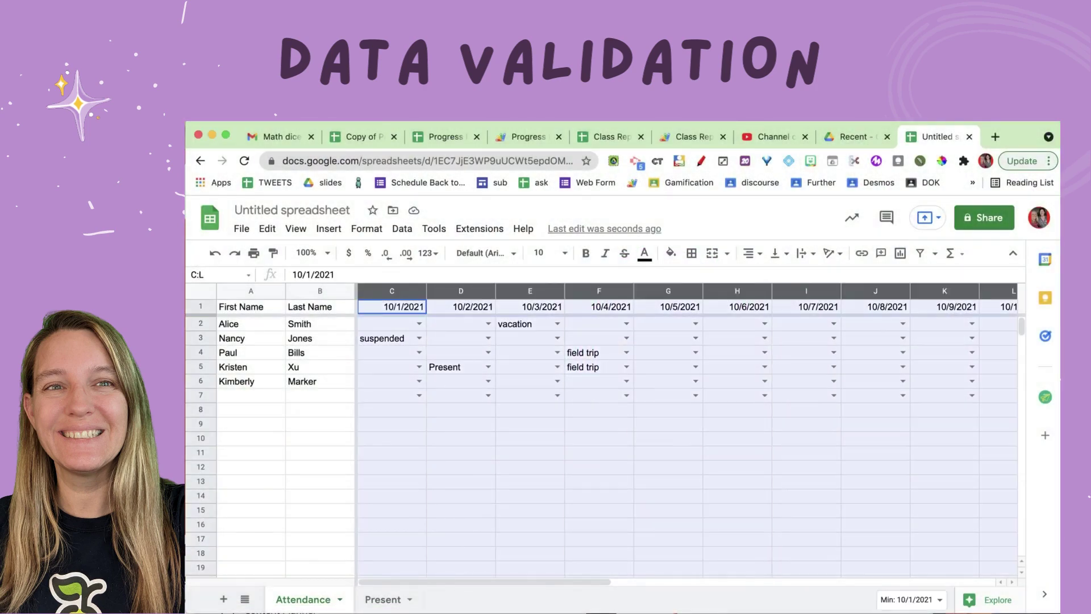
key(super+shift+Right)
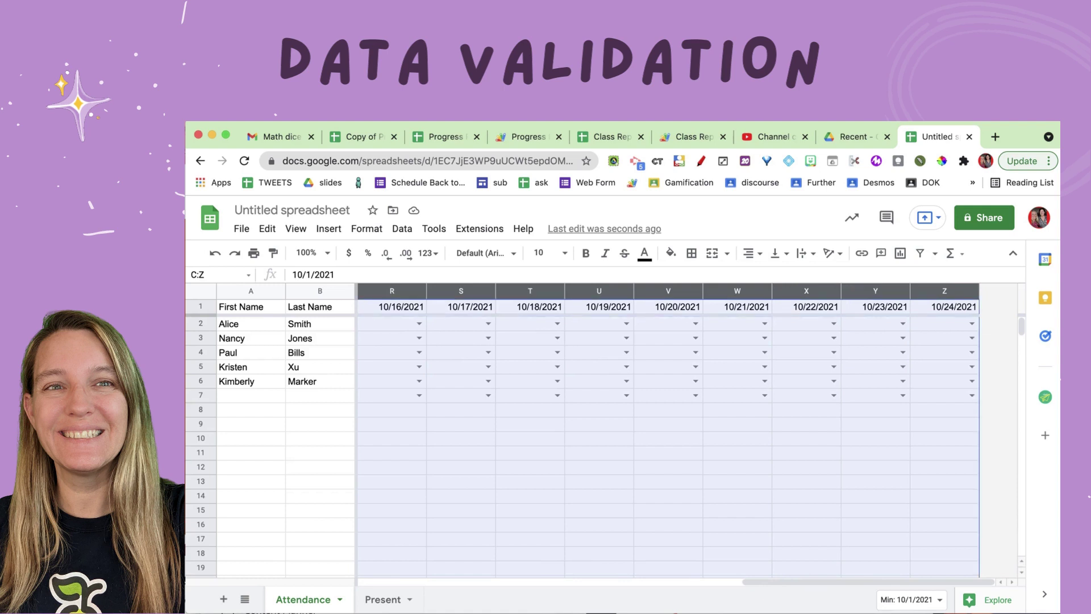
right_click(932, 299)
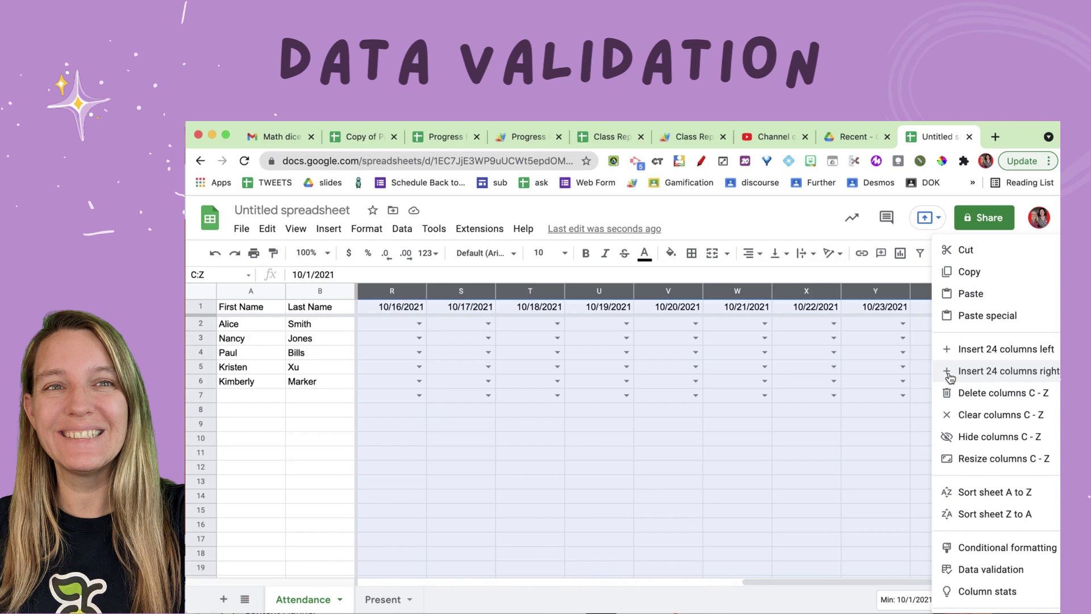
click(949, 370)
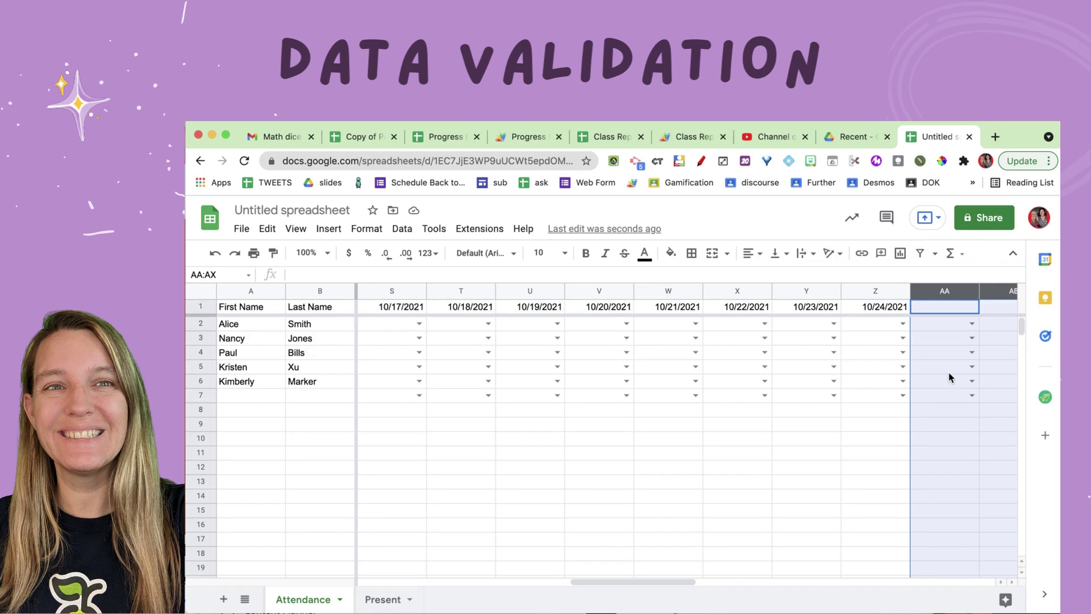
scroll(950, 375, right, 7)
Step: Confirm the new columns show status dropdowns, then fill 10/23–10/24 onward to 11/17/2021 in AX
click(902, 339)
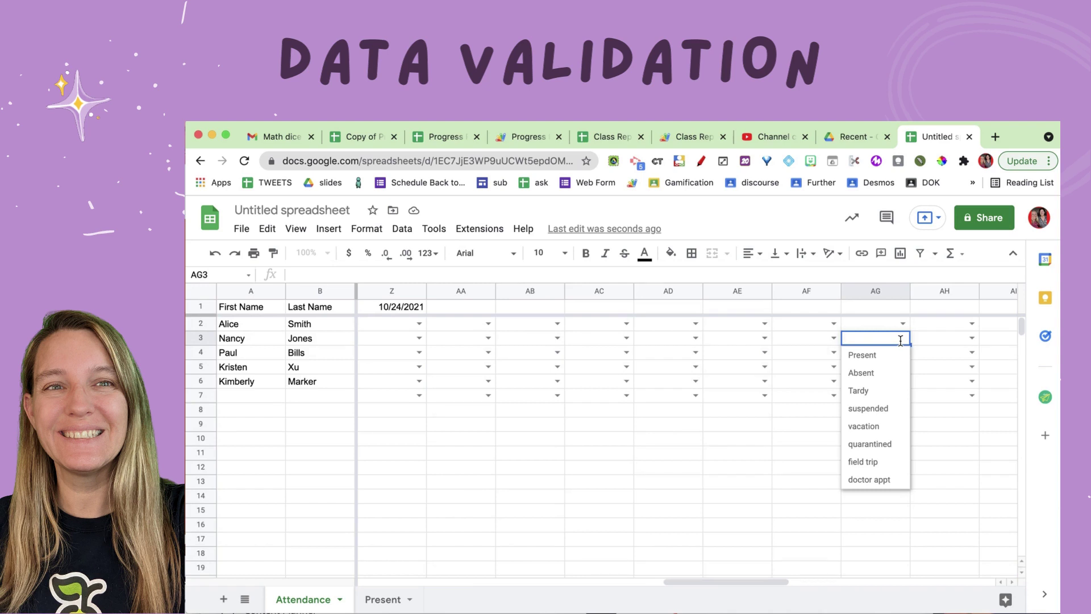
click(794, 372)
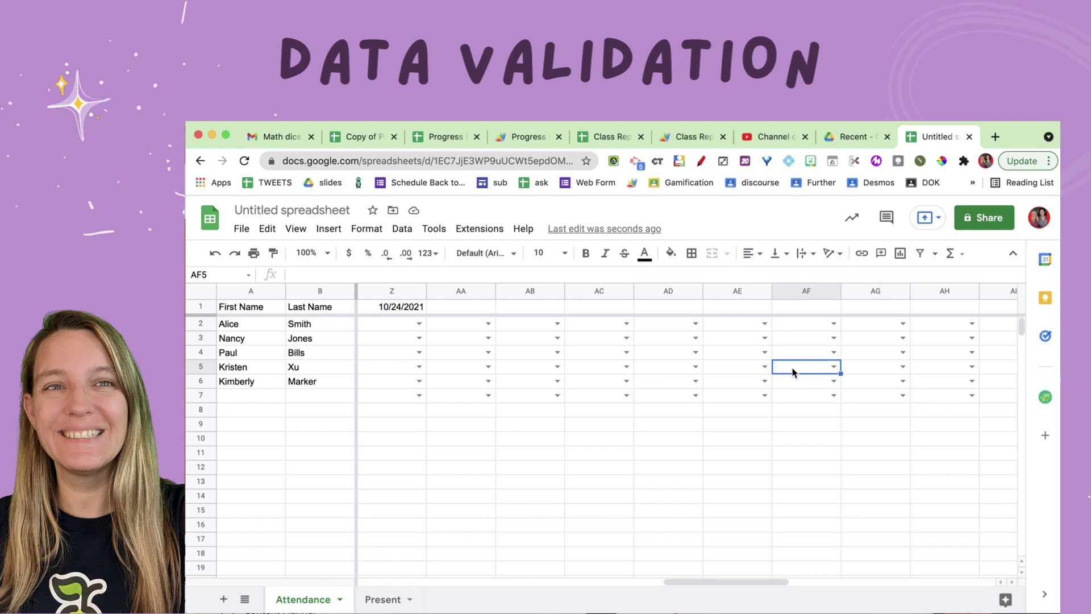
scroll(794, 373, left, 1)
scroll(794, 372, left, 4)
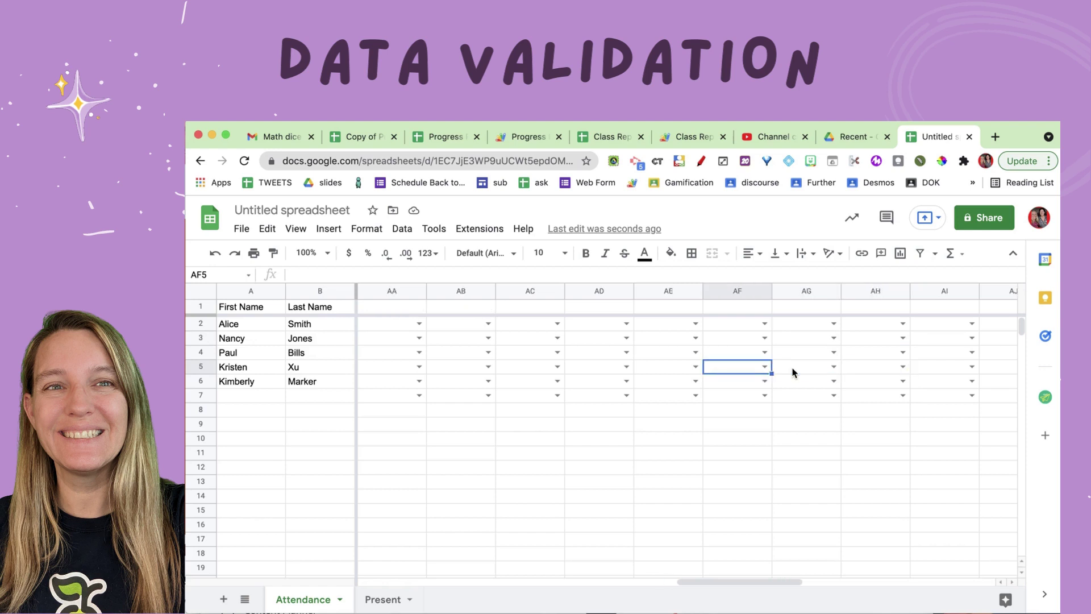
scroll(794, 373, left, 1)
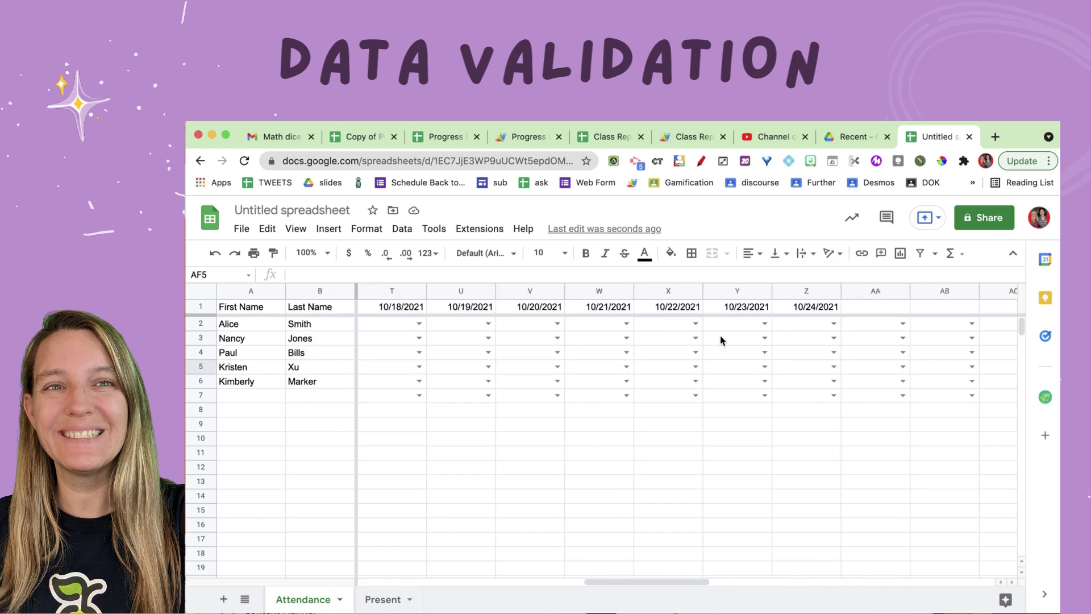
drag(758, 307, 807, 312)
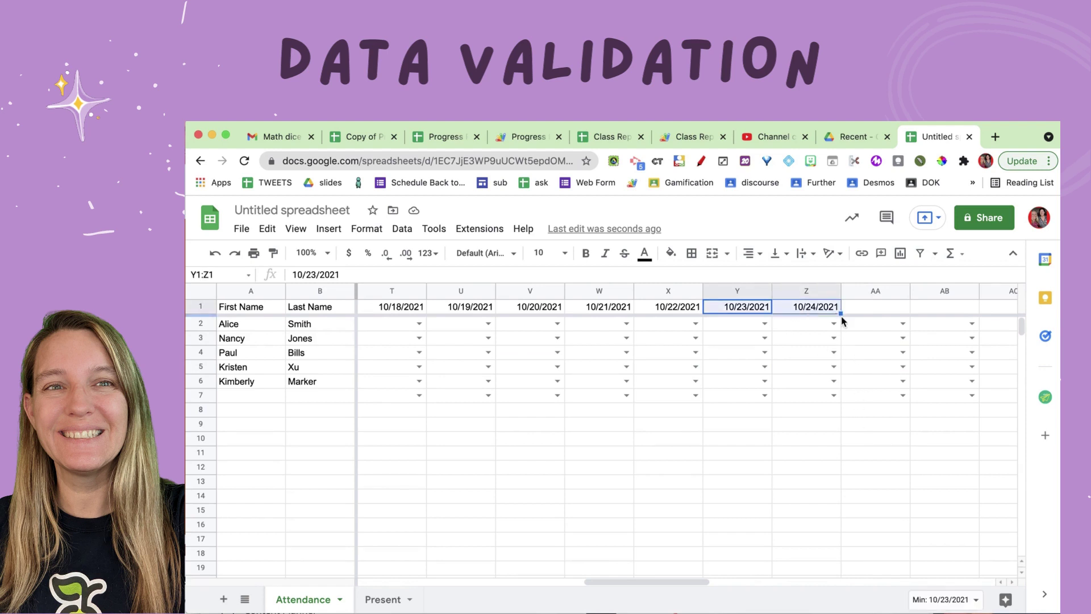
drag(842, 320, 1023, 309)
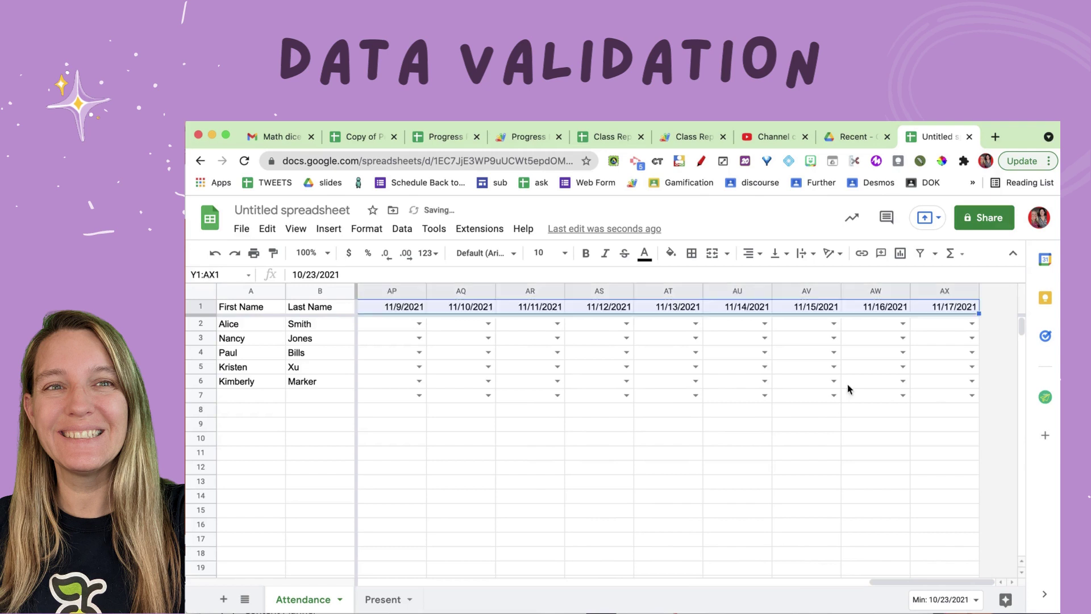